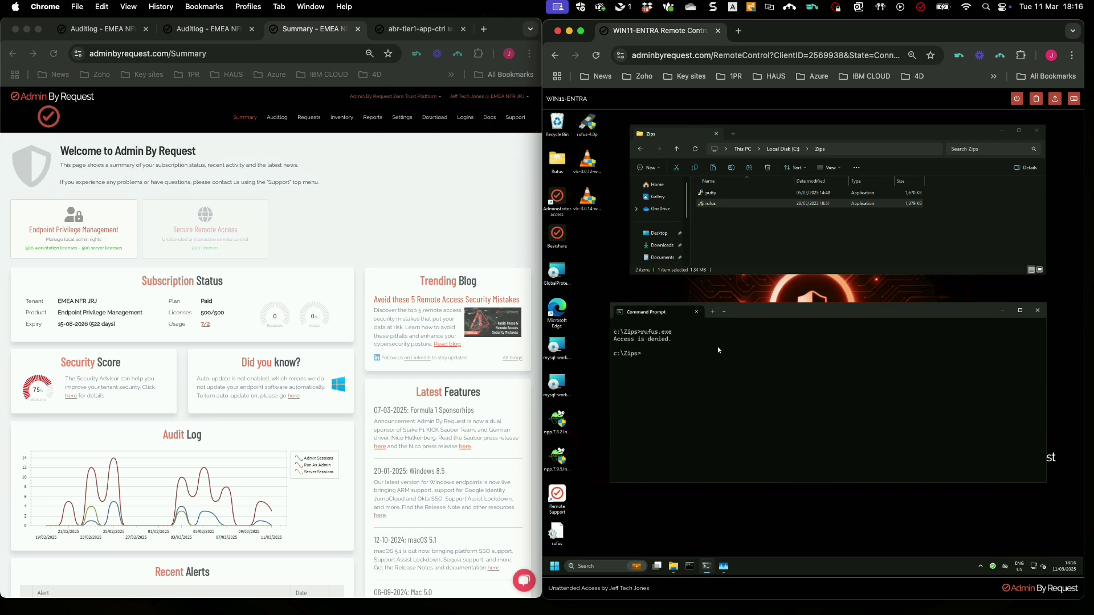
Try to run rufus from the Zips folder as administrator, and cancel the request for administrator access.
drag(767, 311, 766, 308)
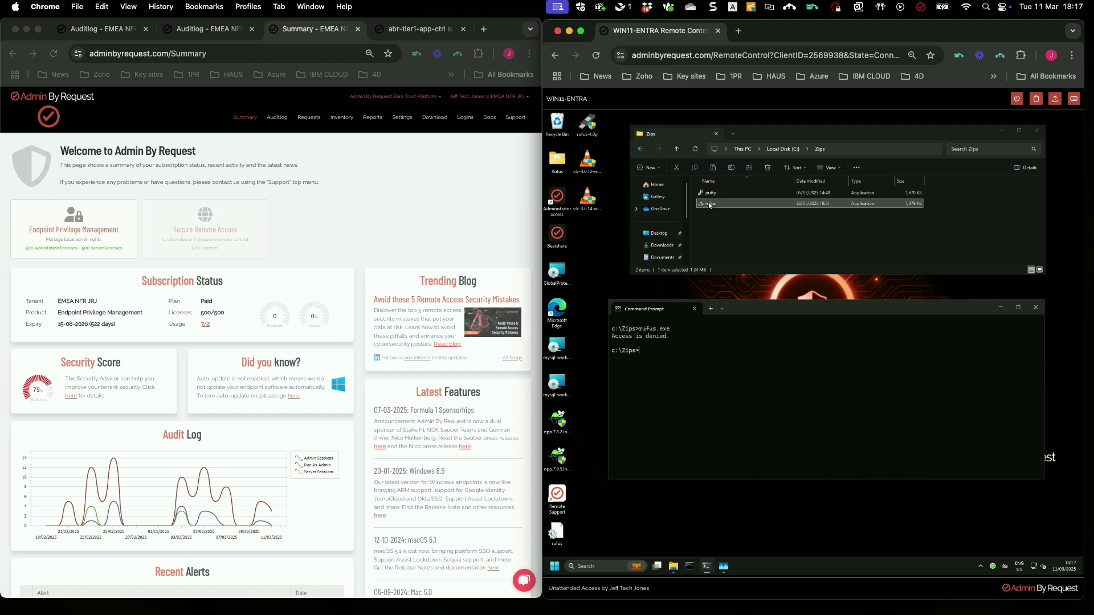
right_click(709, 205)
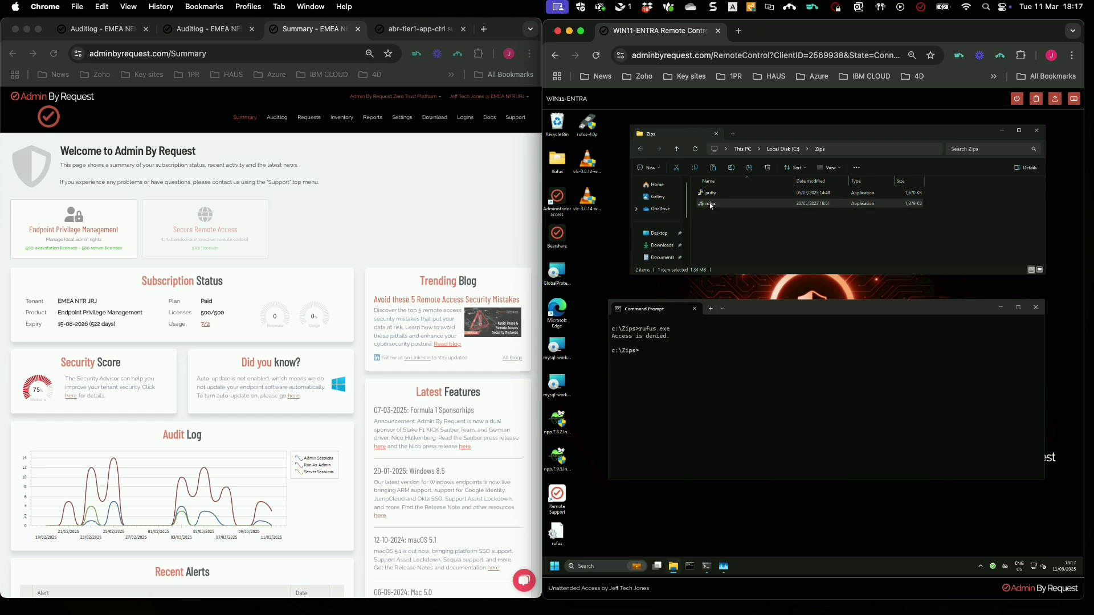
click(757, 257)
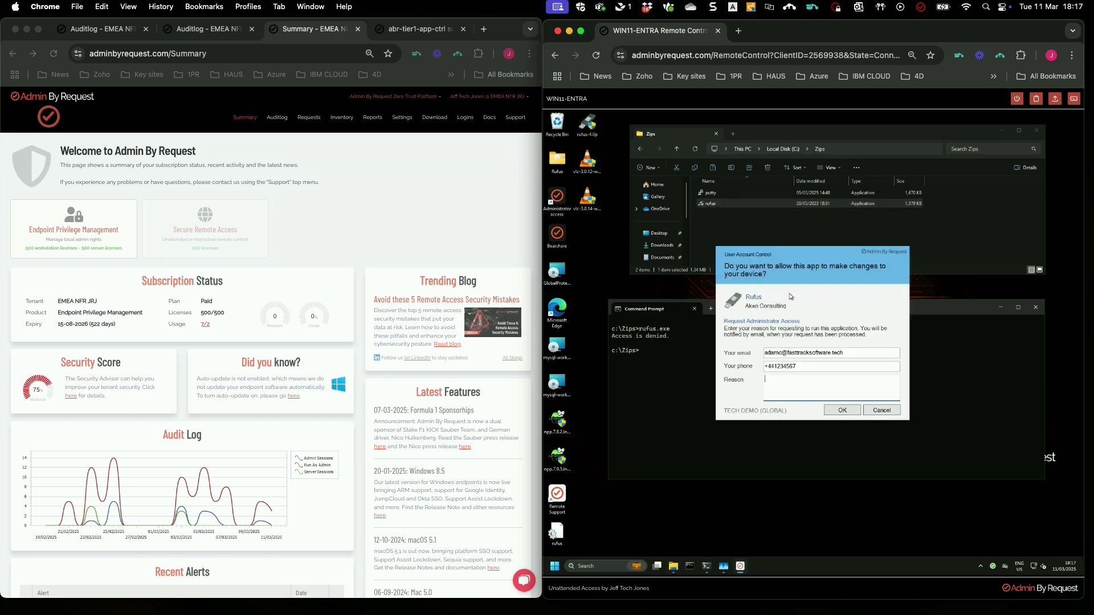
click(882, 411)
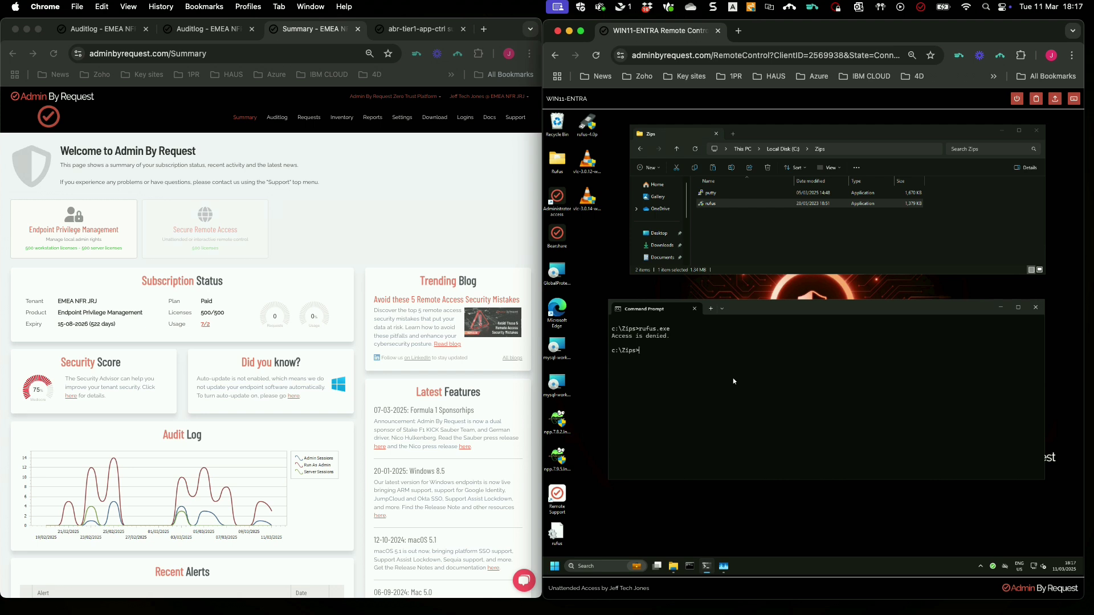
Try to launch rufus.exe from the Command Prompt in c:\Zips and decline the User Account Control request.
text(rufus.exe)
key(Return)
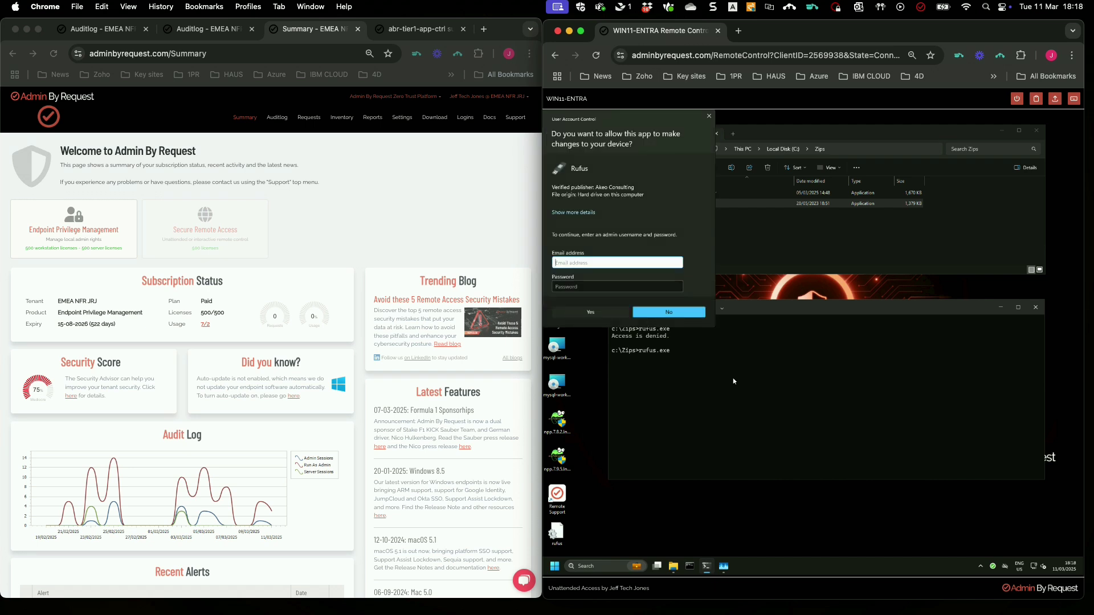
click(687, 309)
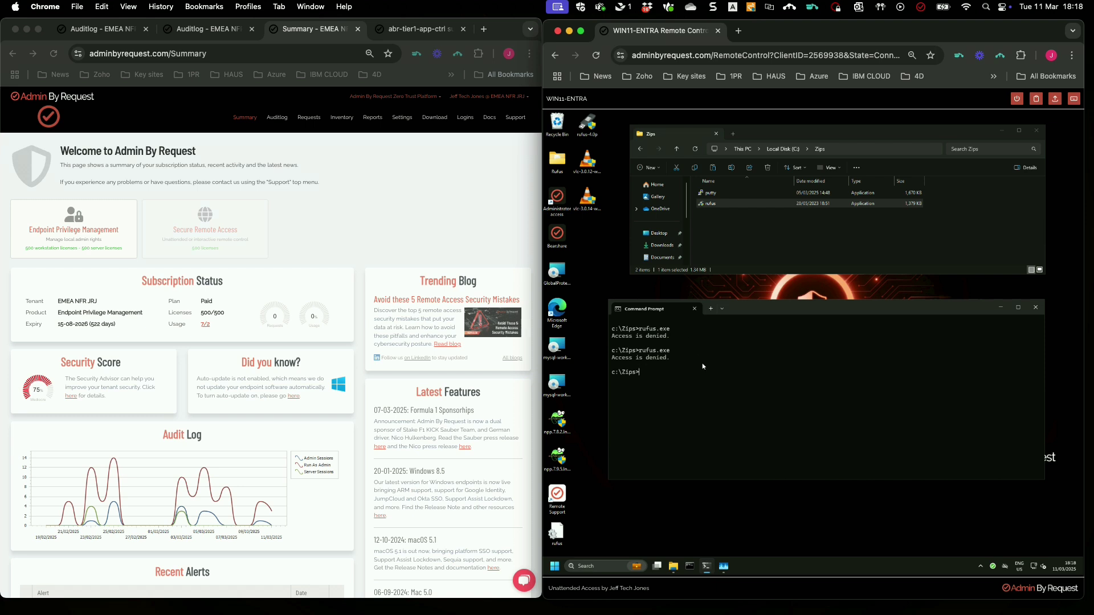
drag(782, 307, 780, 302)
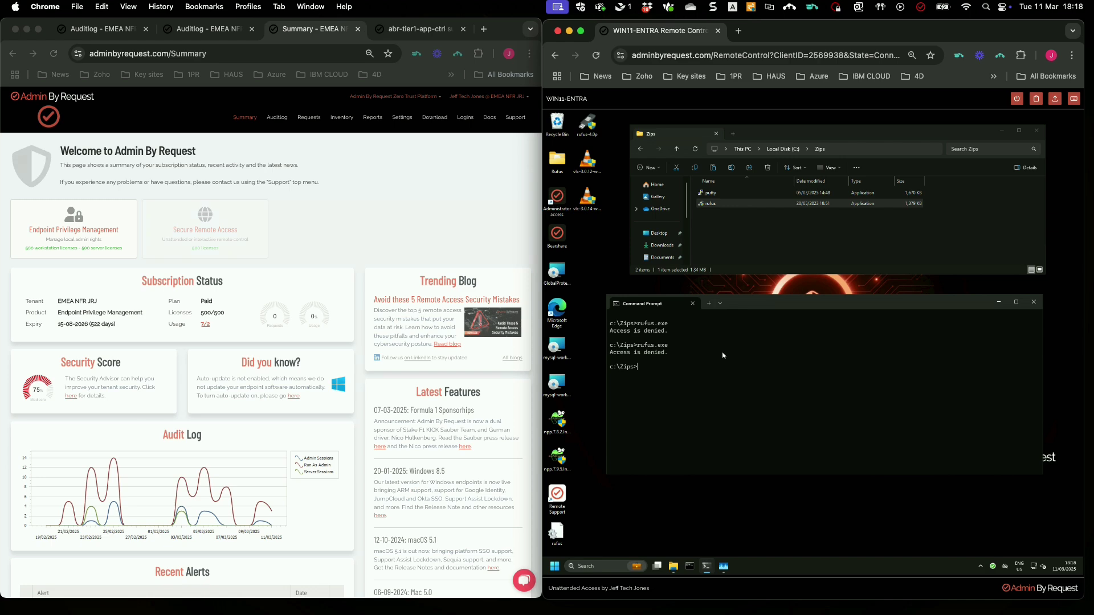
Show the Run As Admin audit log in the Admin By Request portal, filtered to the Rufus application.
click(418, 182)
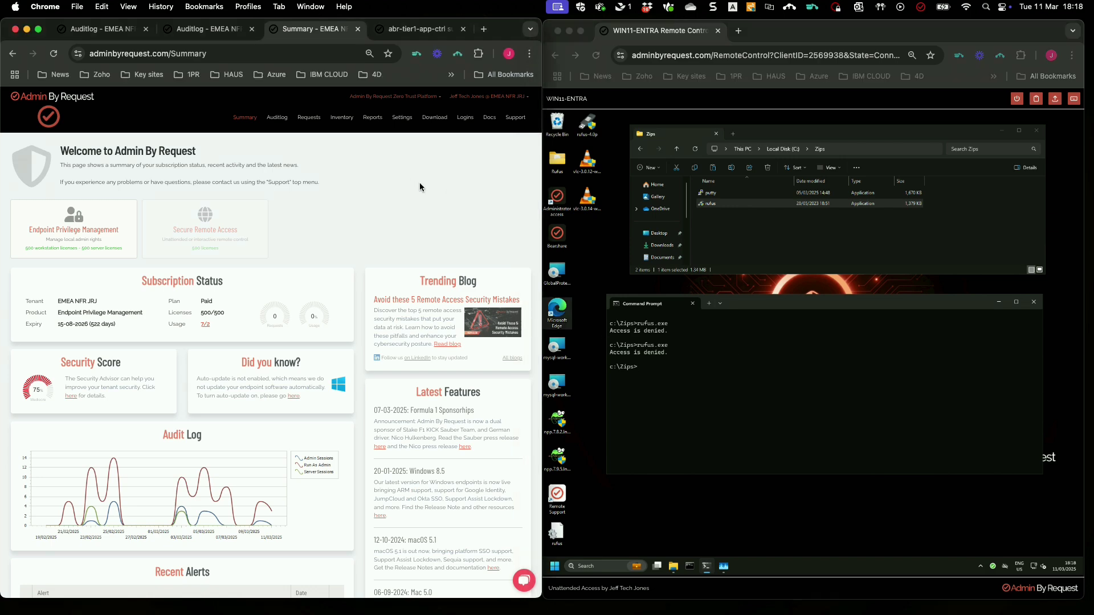
click(278, 123)
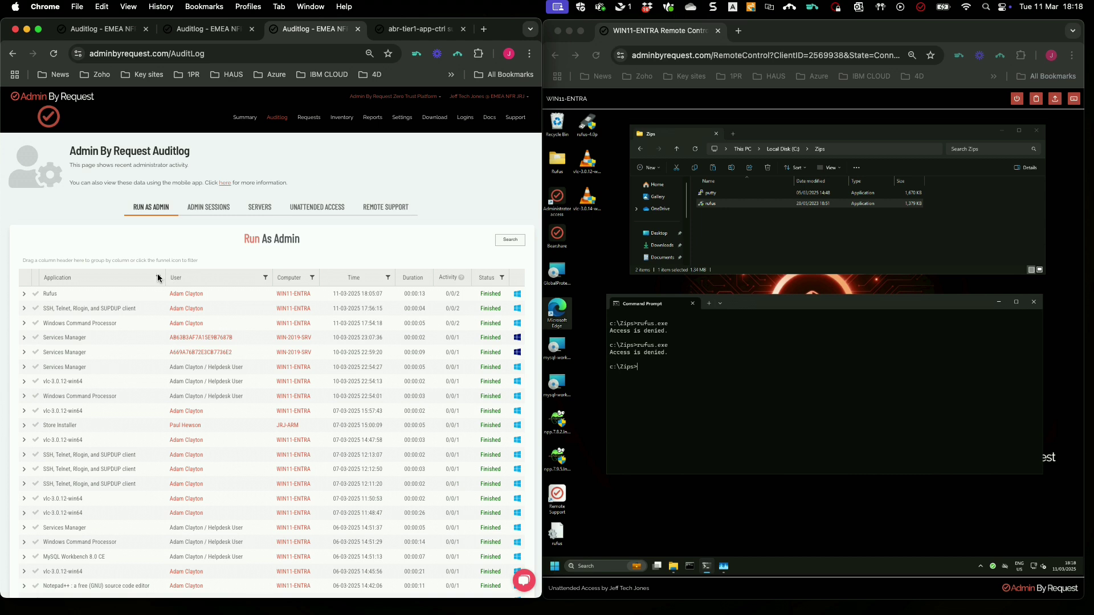
click(158, 278)
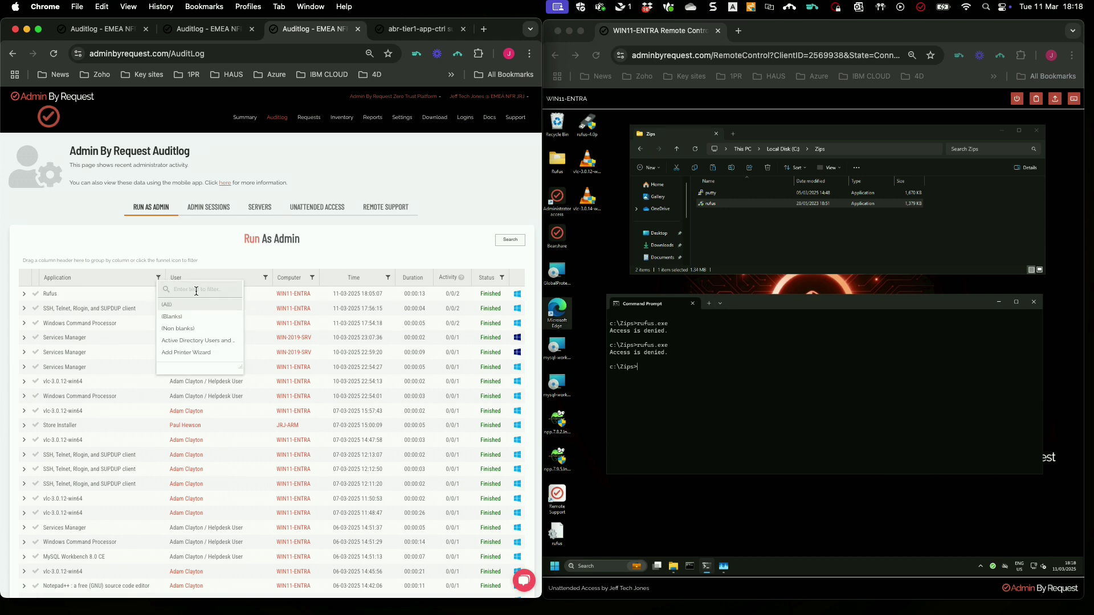
text(ruf)
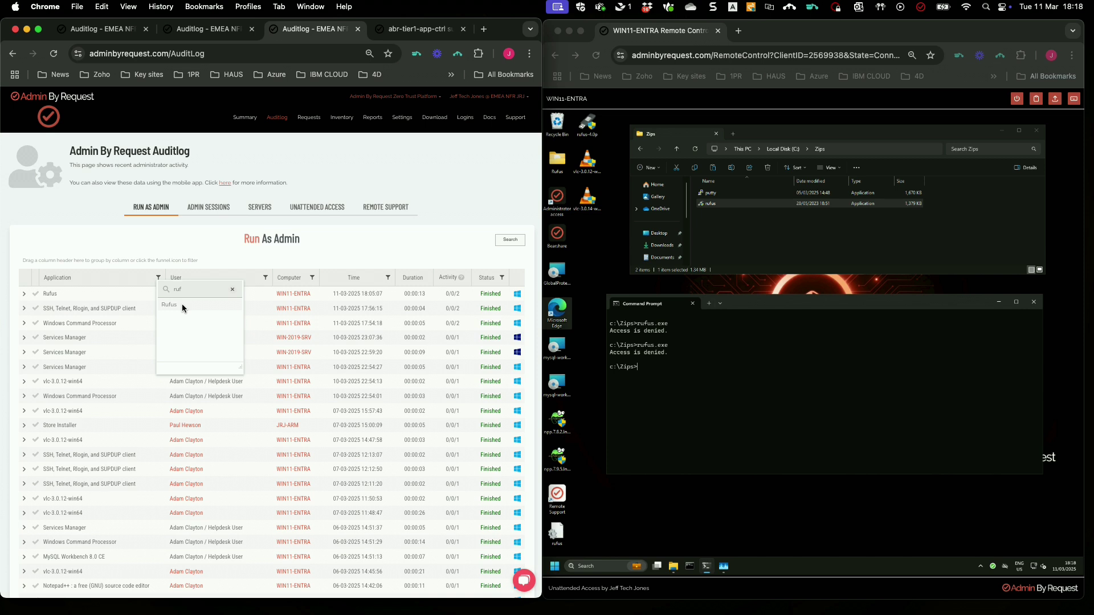
click(183, 305)
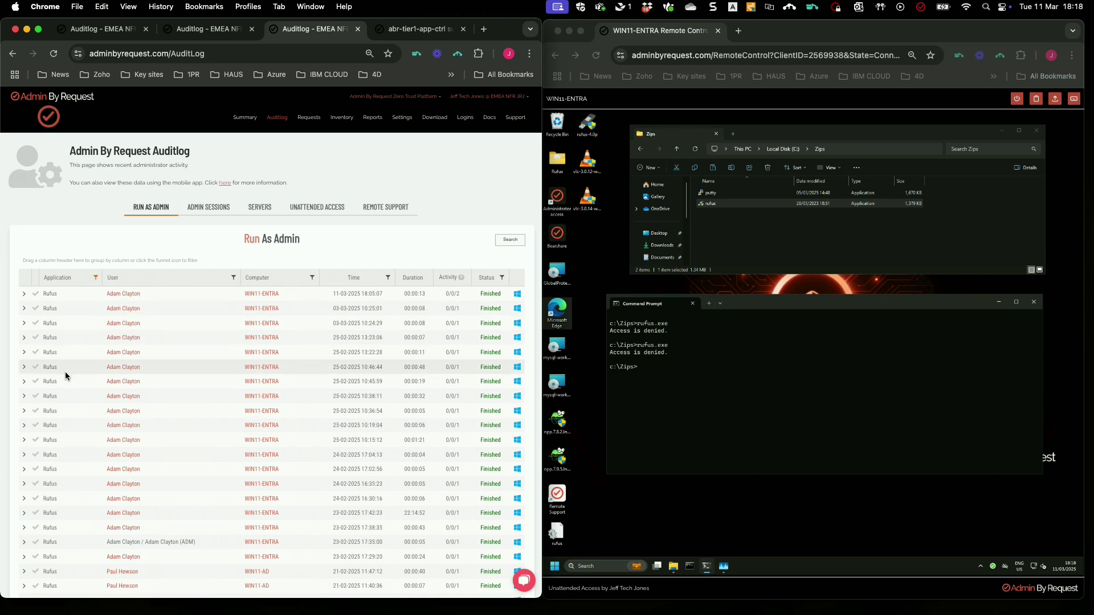
click(23, 353)
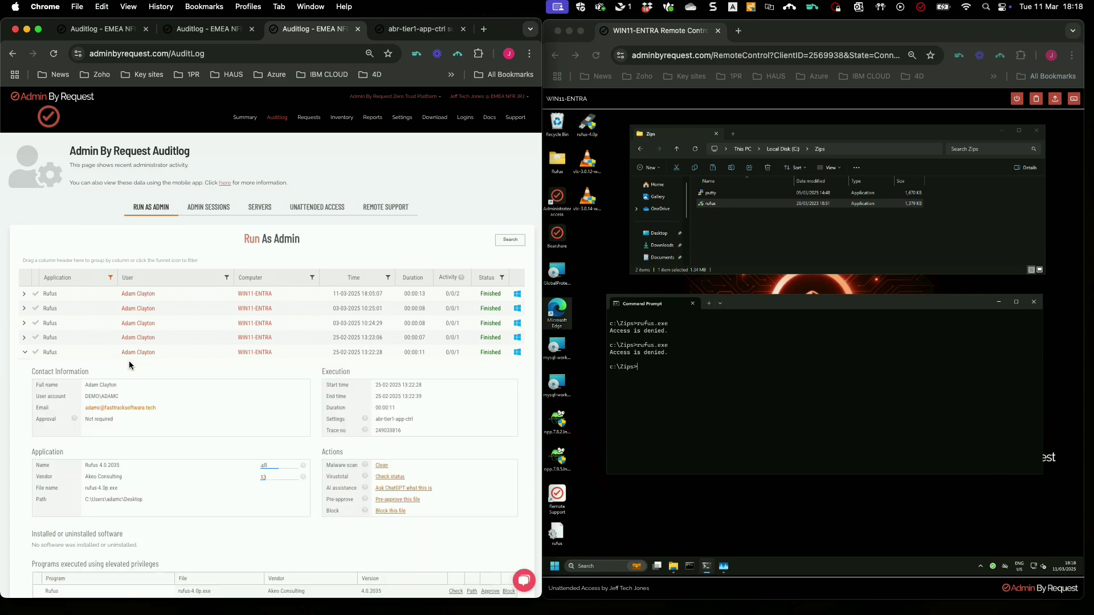
scroll(129, 361, down, 2)
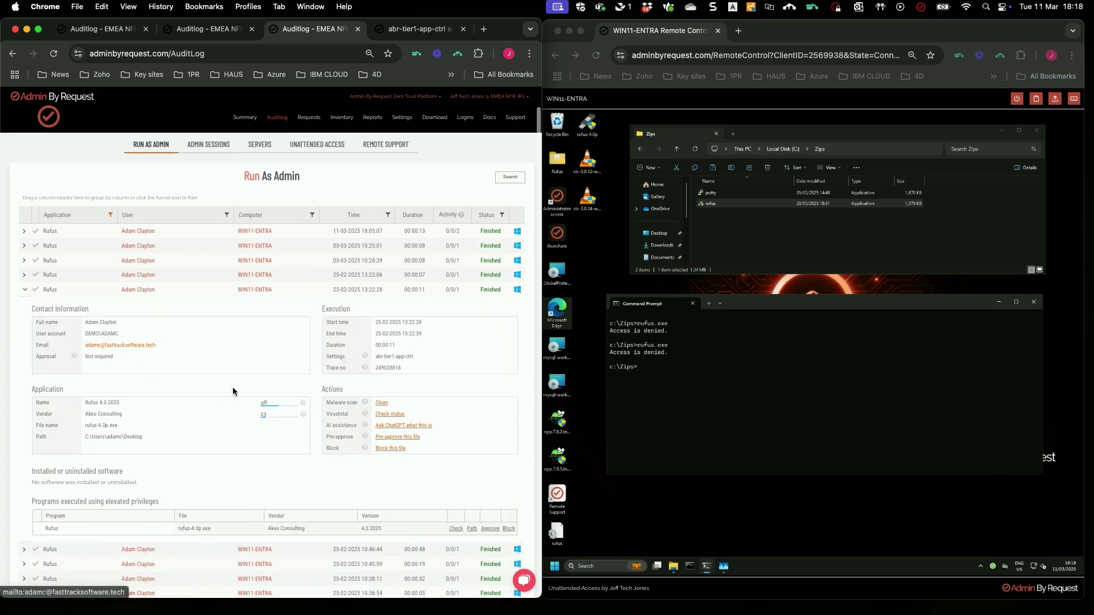
click(403, 447)
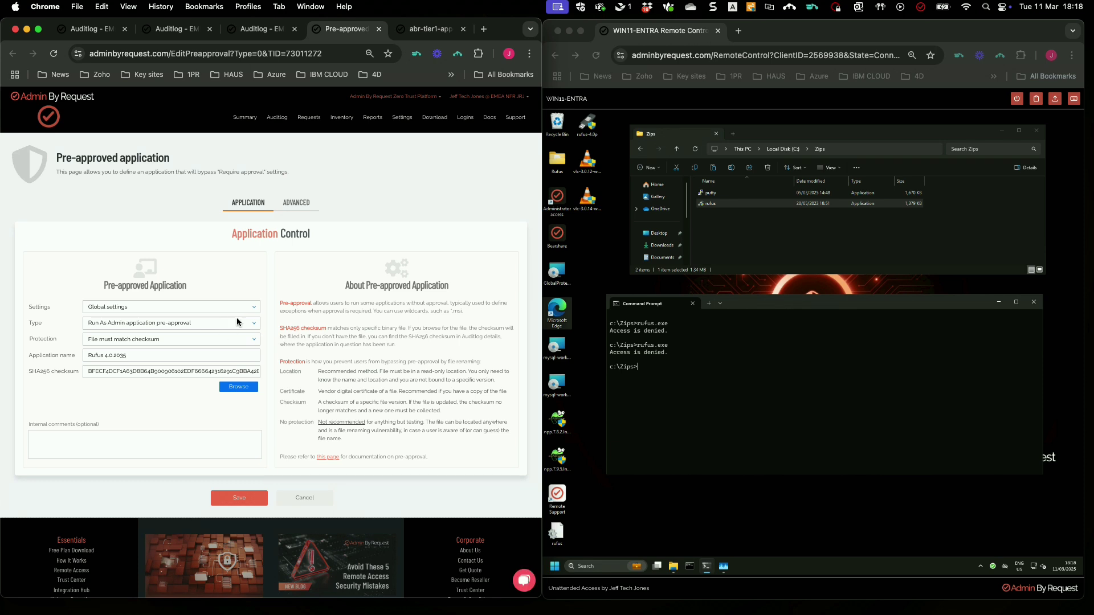
Assign the pre-approval to the abr-tier1-app-ctrl settings with the type Force running application elevated (legacy application).
click(239, 309)
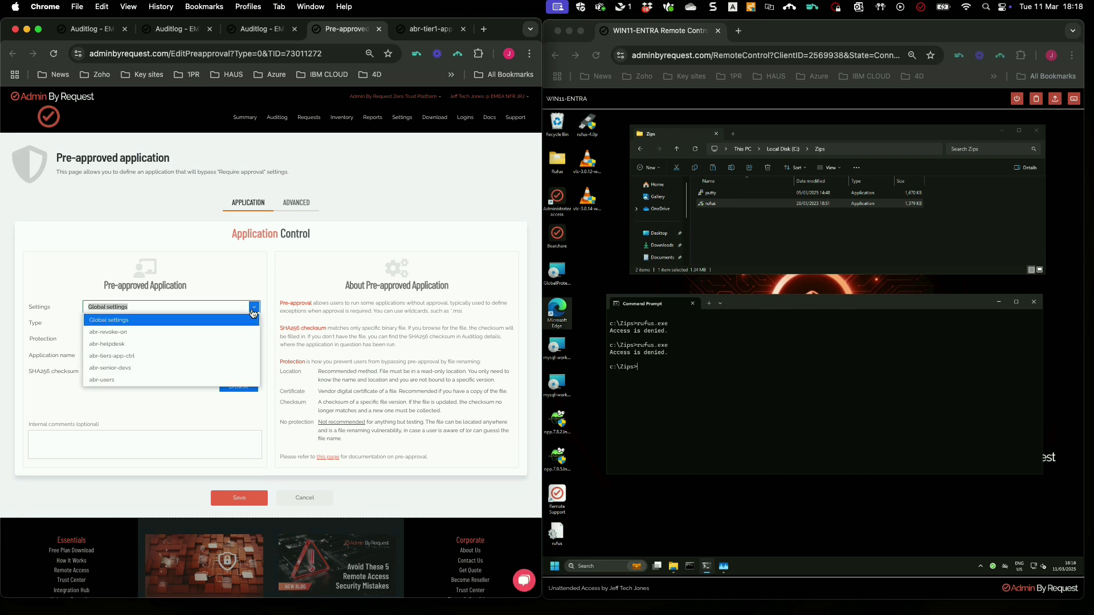
click(189, 355)
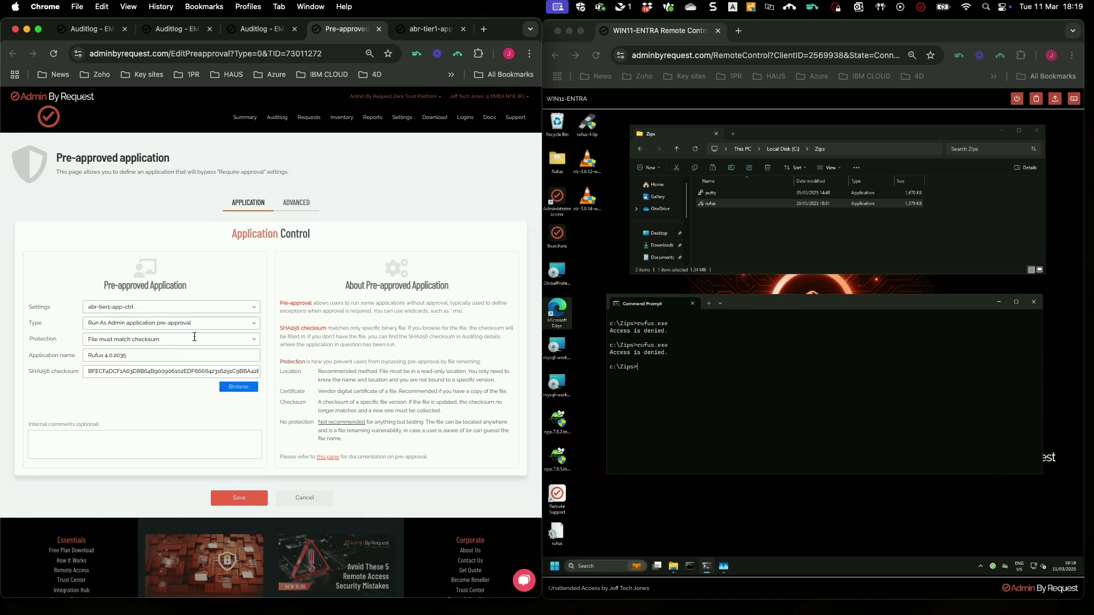
click(254, 324)
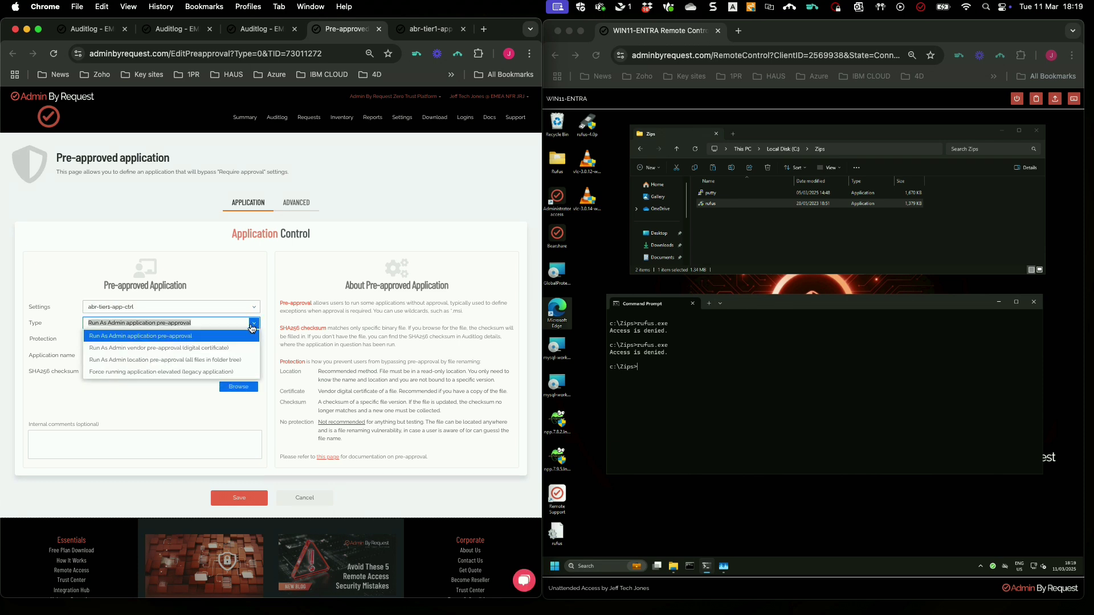
click(182, 371)
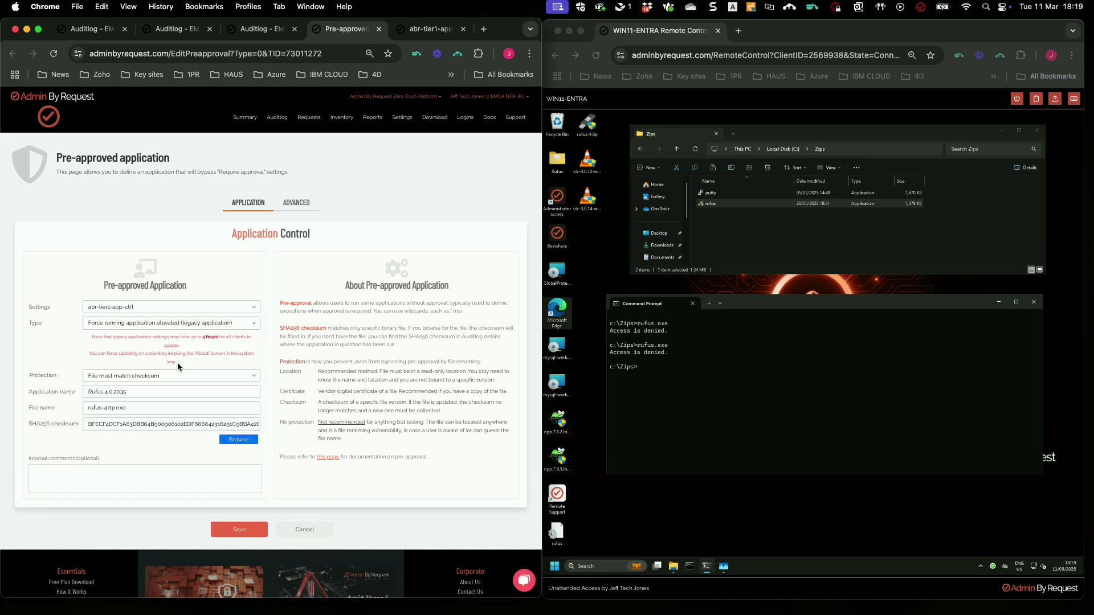
Change the pre-approved file name to rufus.exe and save the entry.
click(113, 409)
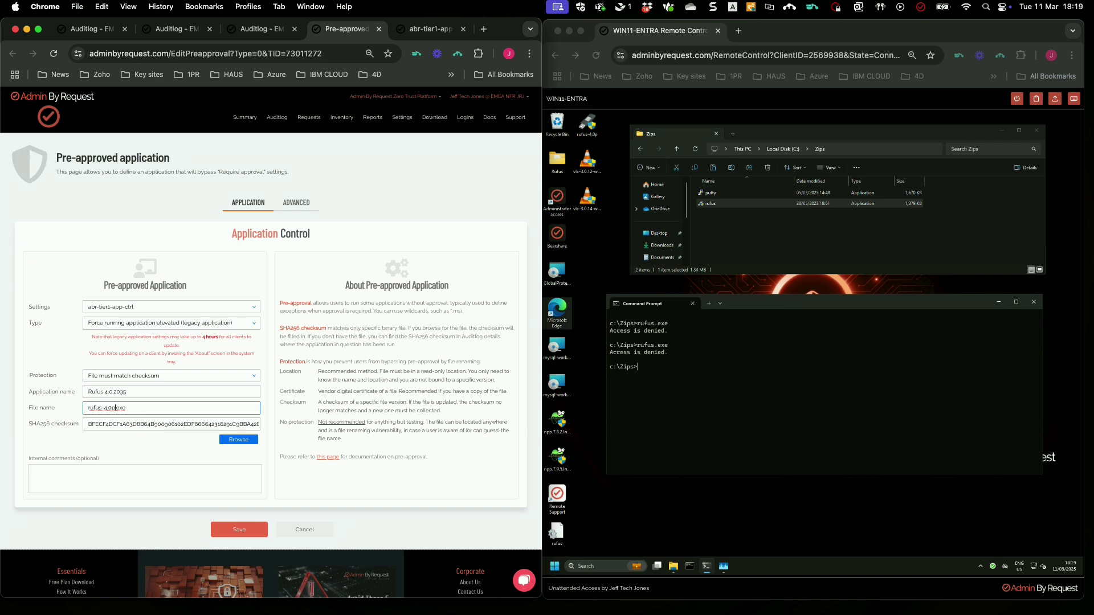
key(BackSpace)
key(BackSpace)
key(BackSpace)
key(BackSpace)
click(151, 454)
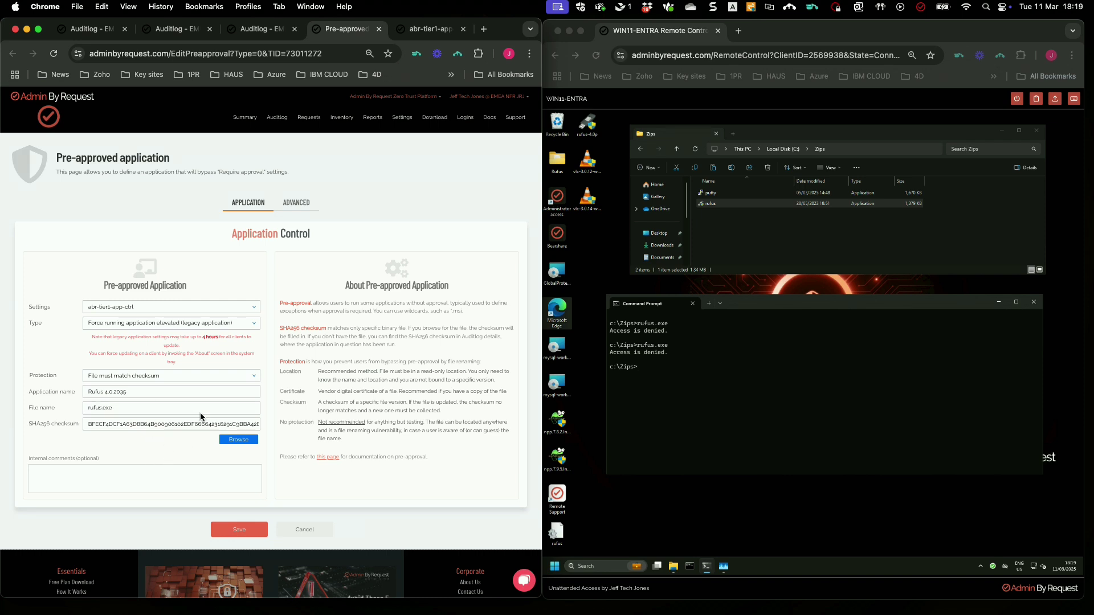
click(241, 535)
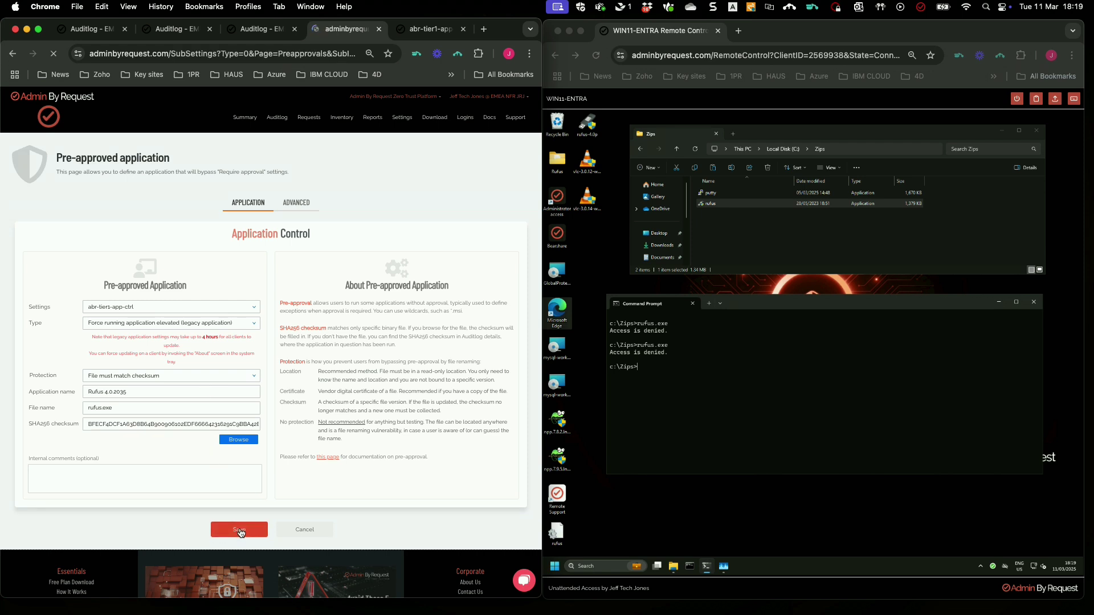
Run rufus.exe again from the remote Command Prompt and allow it to make changes to the device.
click(770, 464)
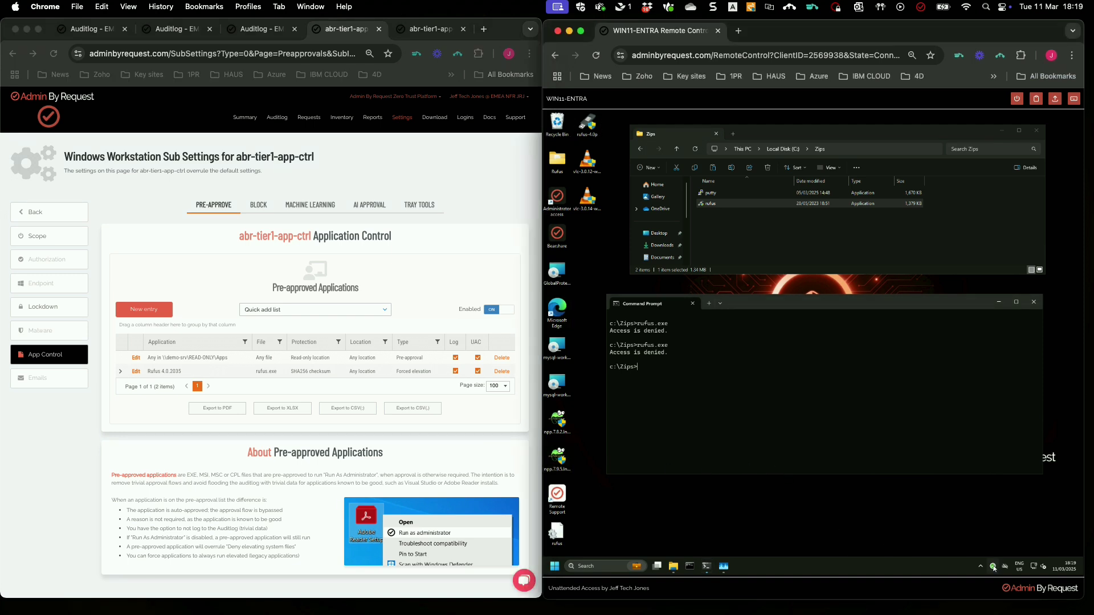
key(Up)
key(Return)
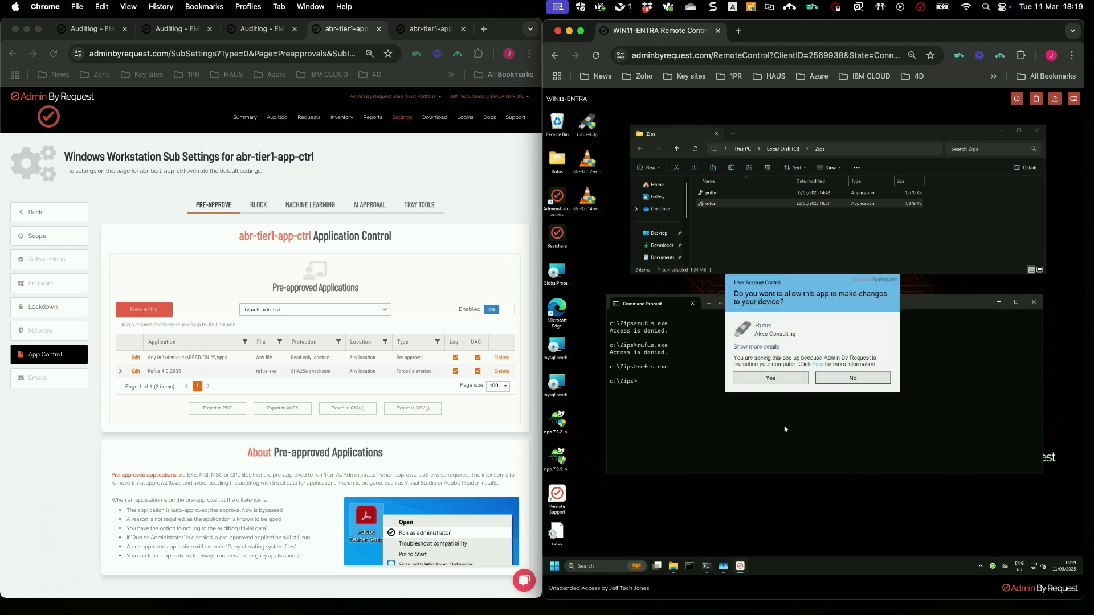
click(776, 379)
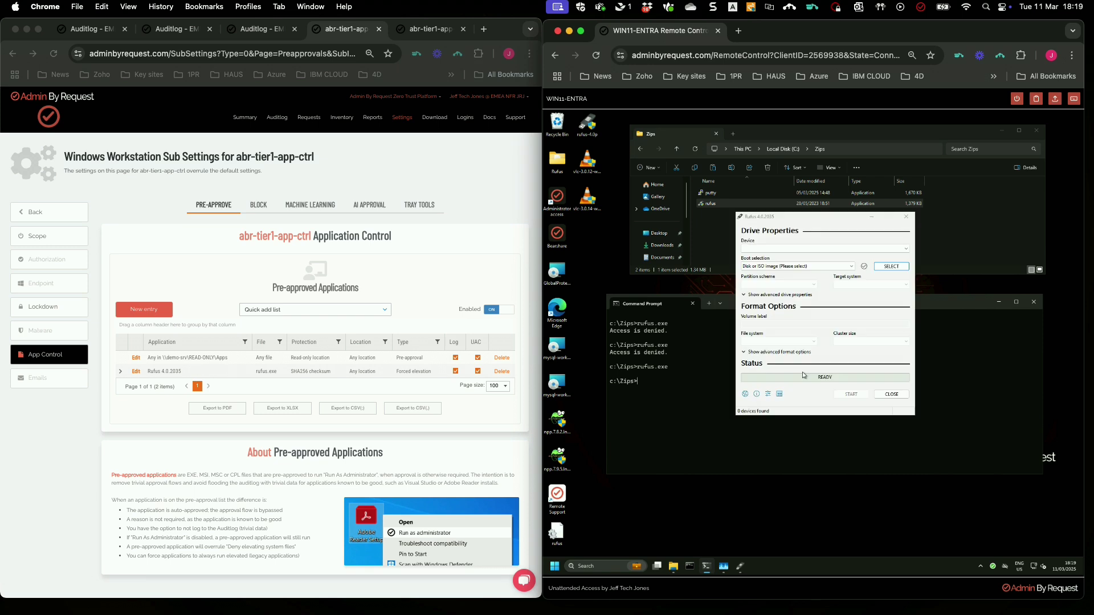
Check the elevation of the rufus.exe process in Task Manager, then close Rufus along with its update notice.
click(724, 565)
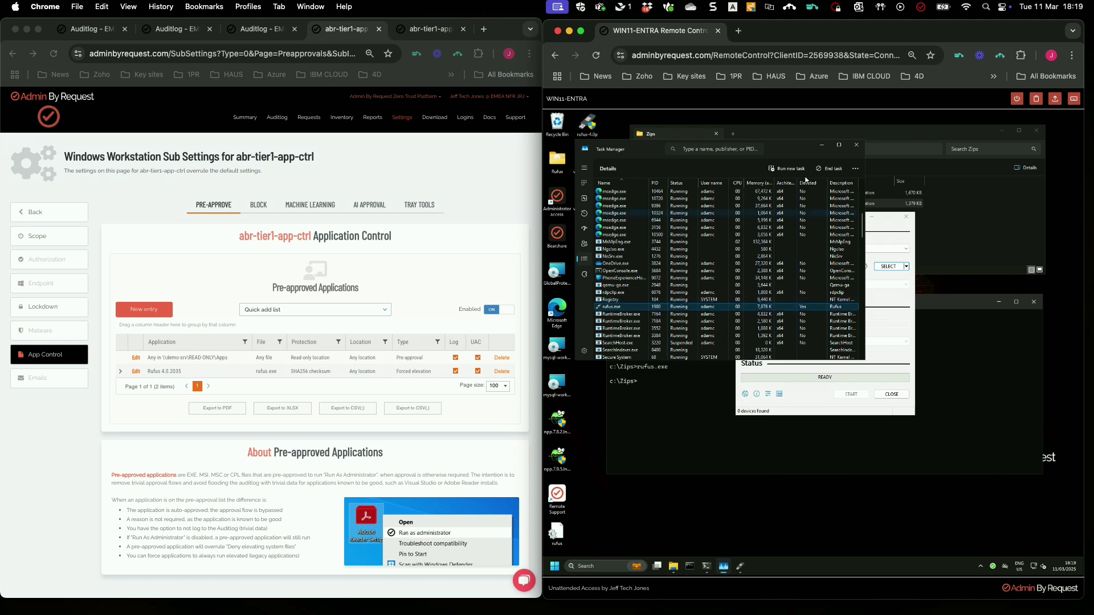
click(857, 144)
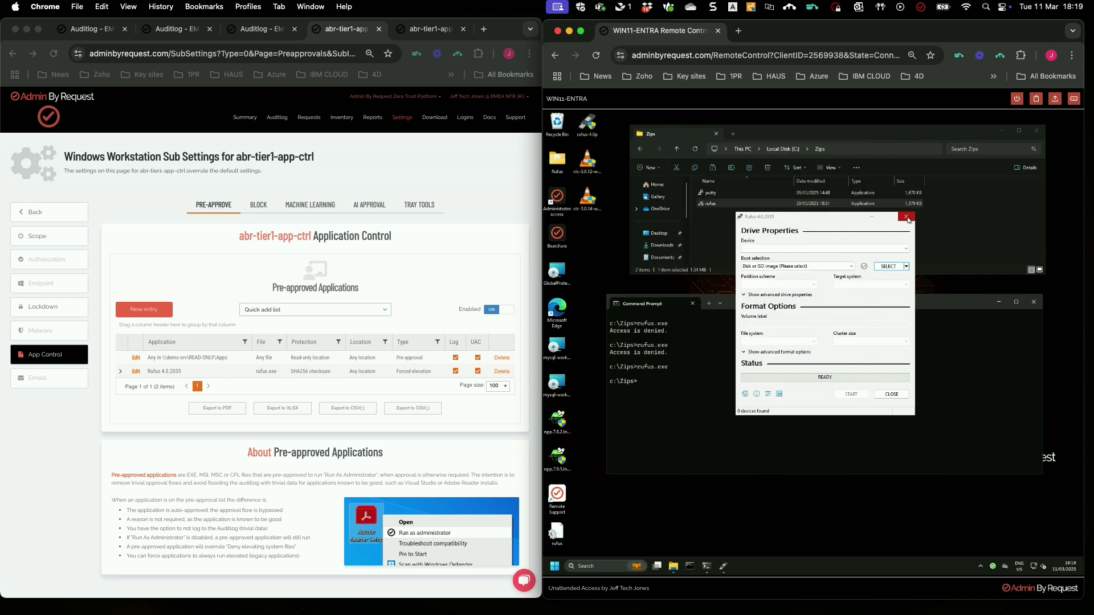
drag(848, 223, 840, 229)
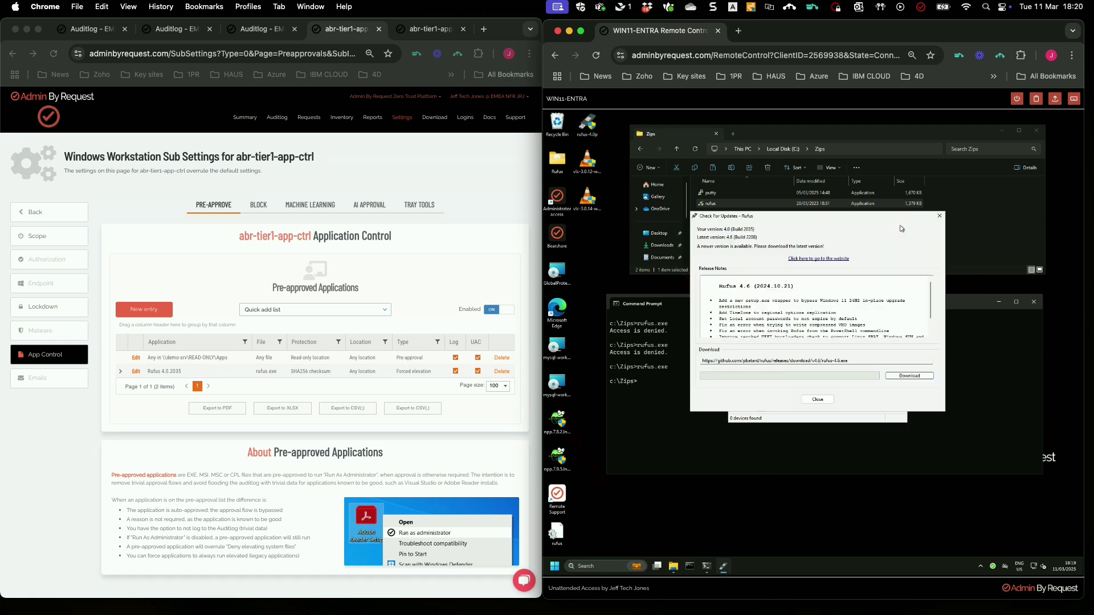
click(817, 399)
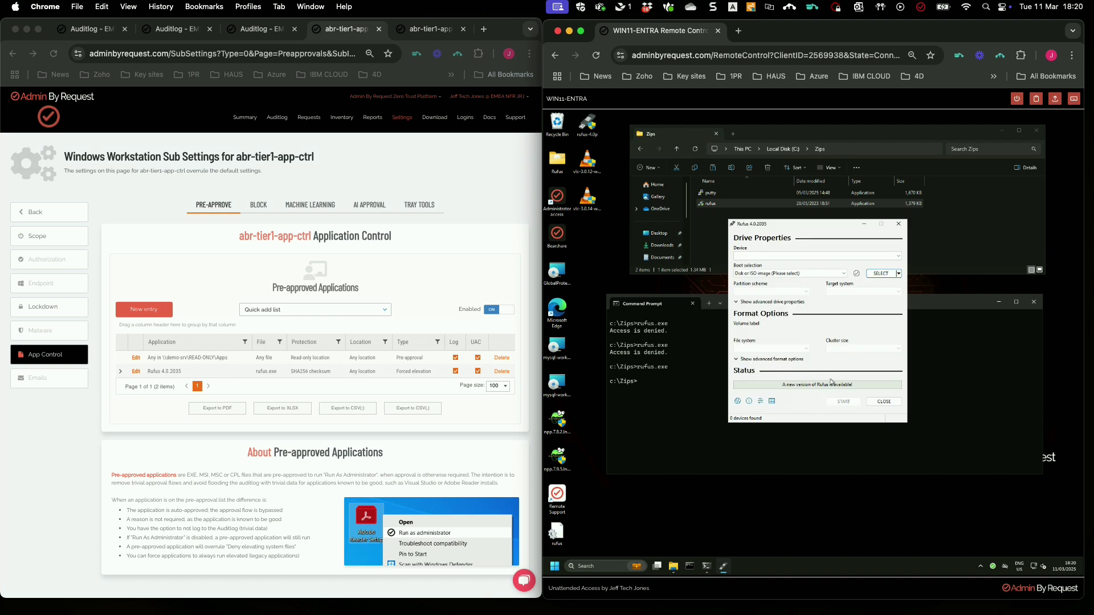
click(881, 401)
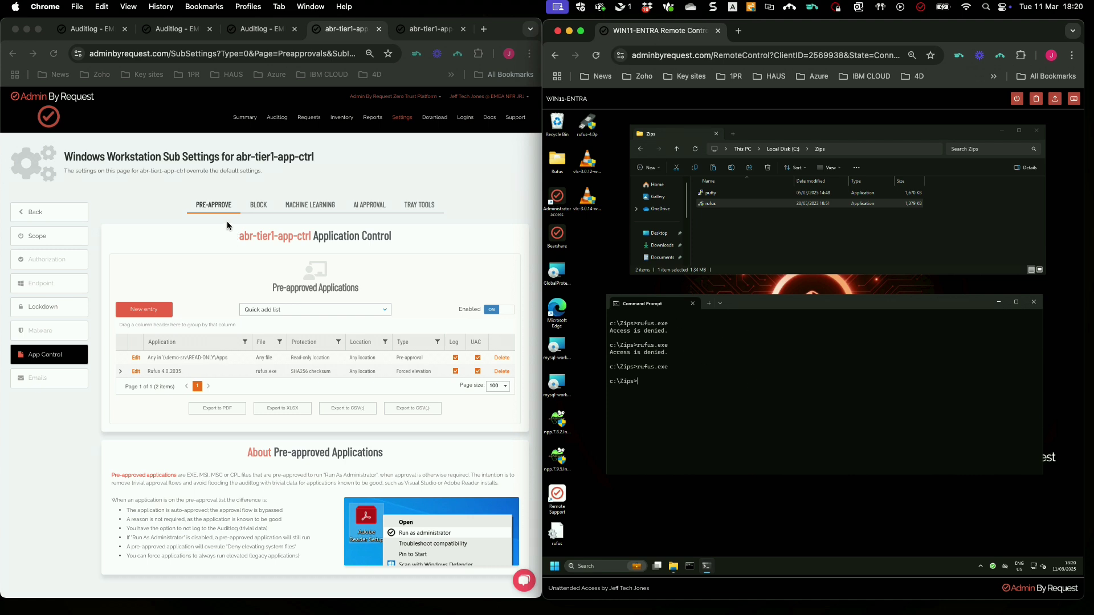
click(255, 174)
click(276, 119)
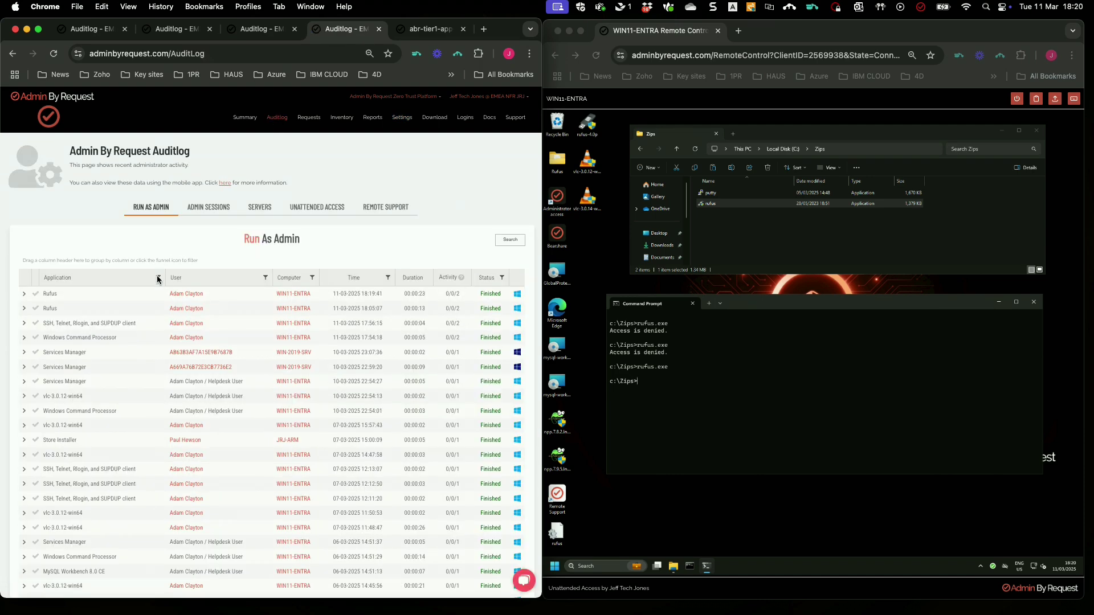
click(24, 500)
scroll(187, 474, down, 5)
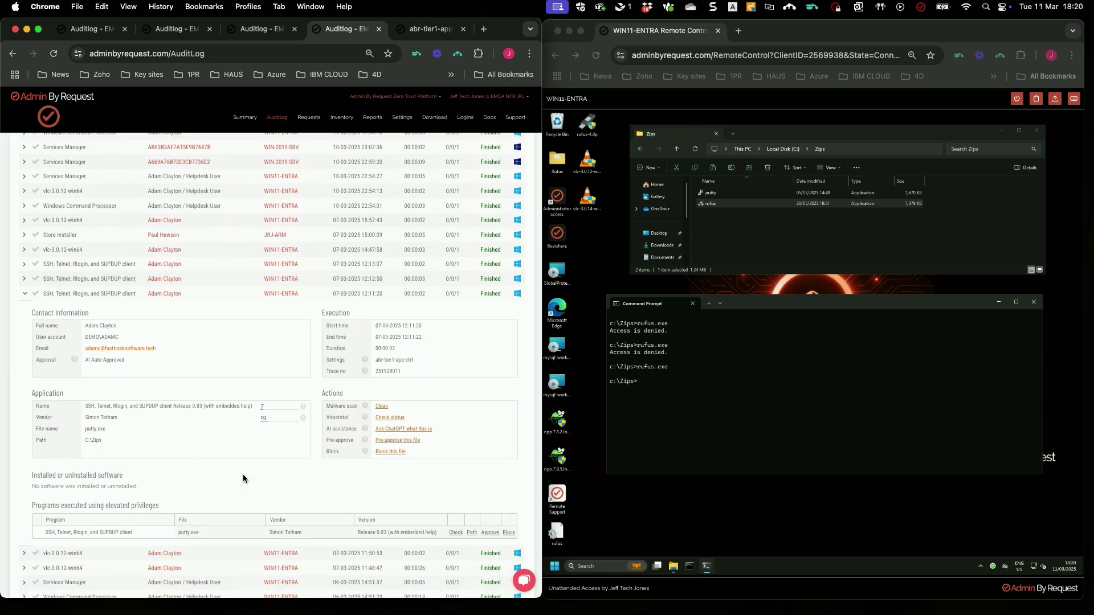
click(385, 441)
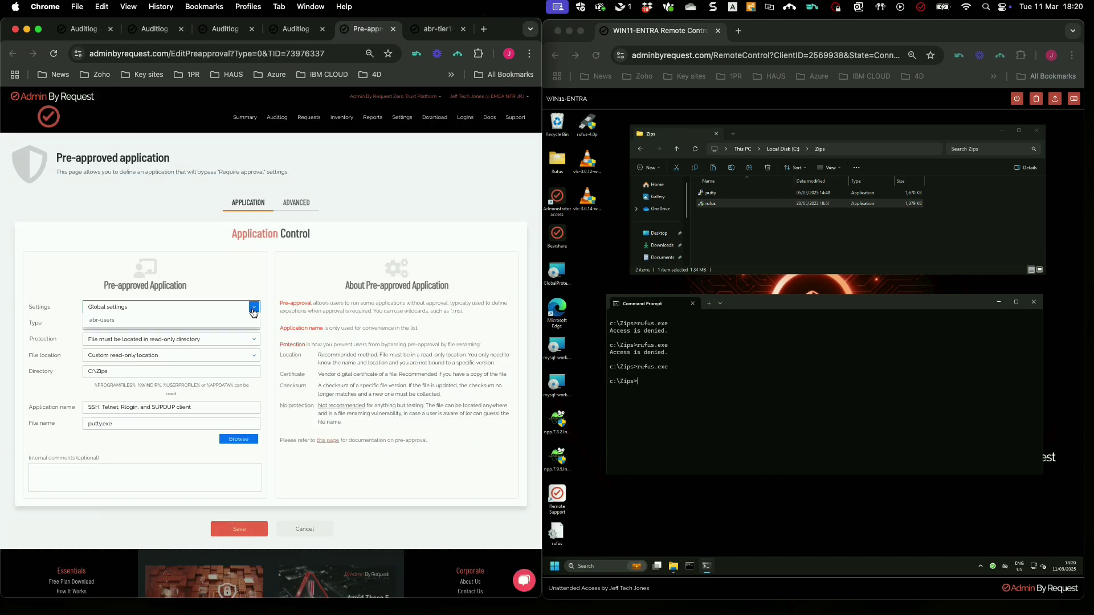
Assign the putty.exe pre-approval to the abr-tier1-app-ctrl settings and set its type to Force running application elevated (legacy application).
click(205, 309)
click(176, 352)
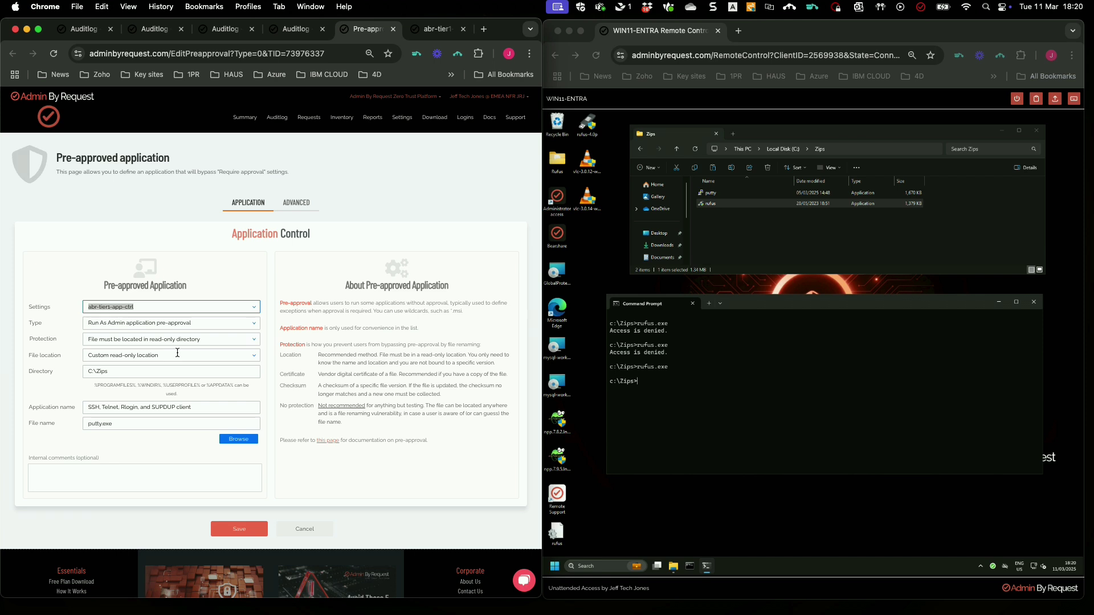
click(227, 326)
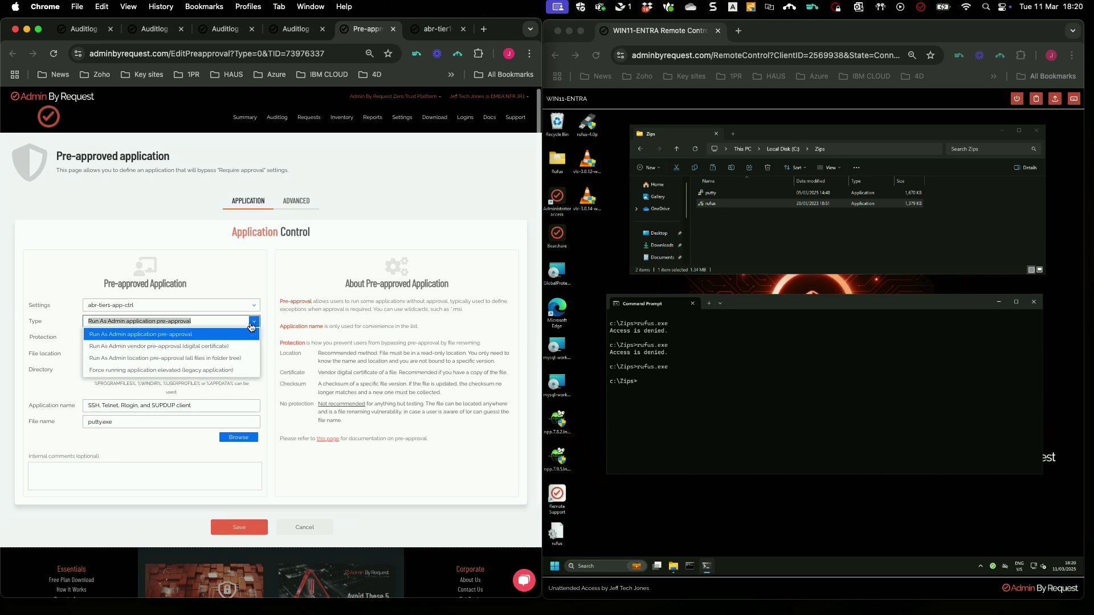
click(207, 369)
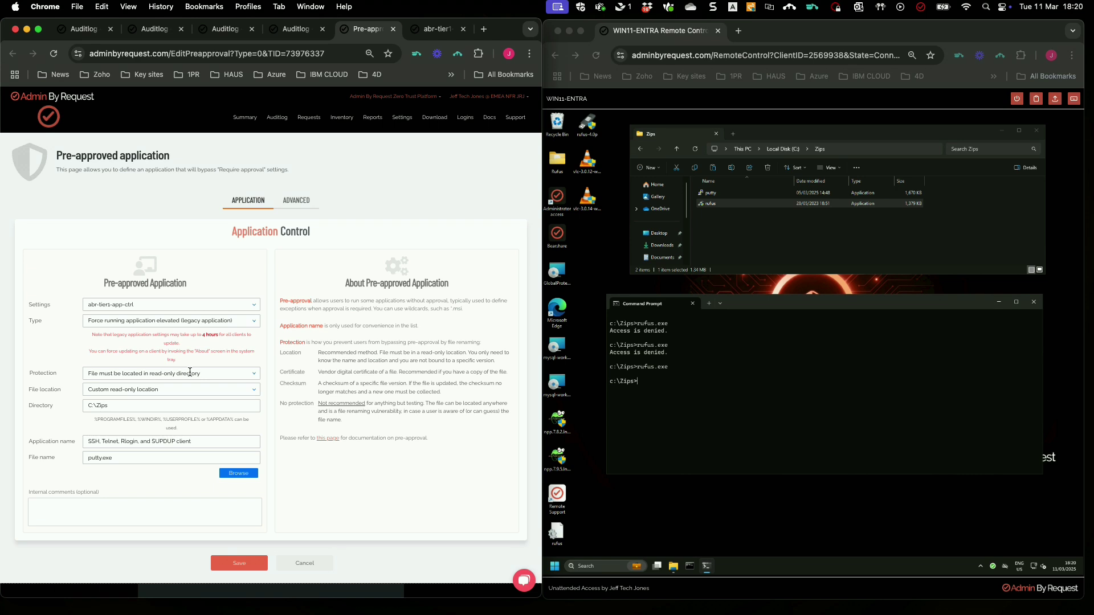
Set the putty.exe entry's protection to File must match checksum and save the pre-approval.
click(208, 374)
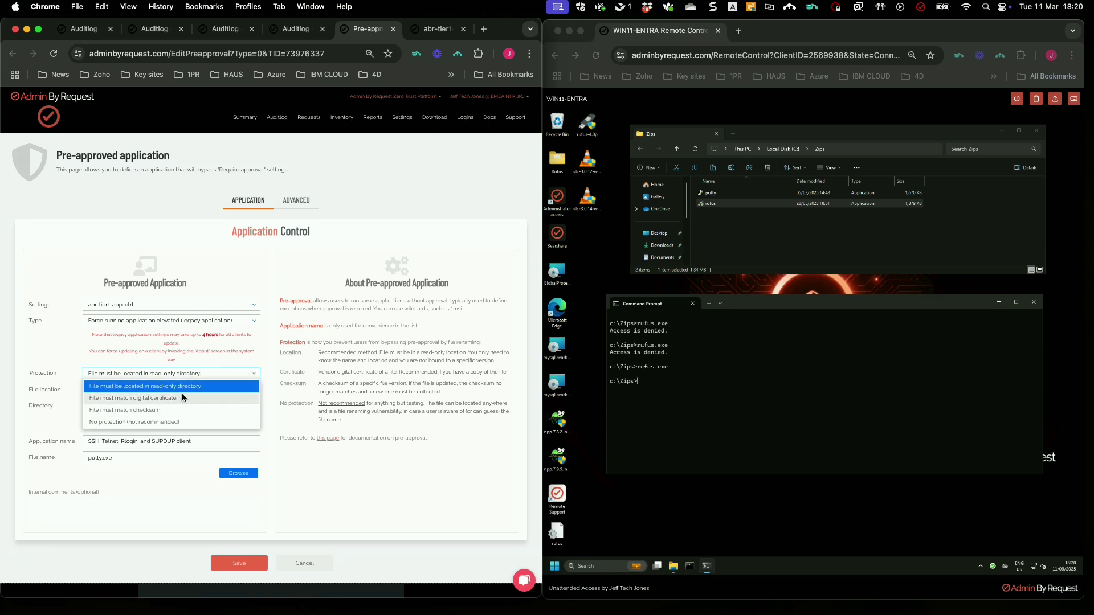
click(189, 409)
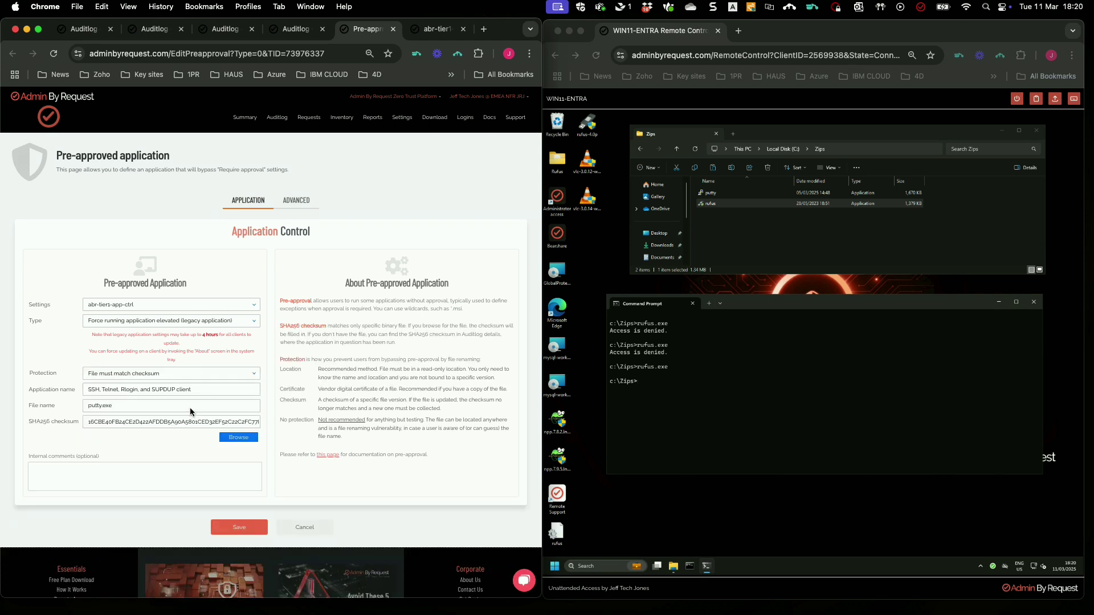
scroll(228, 478, down, 2)
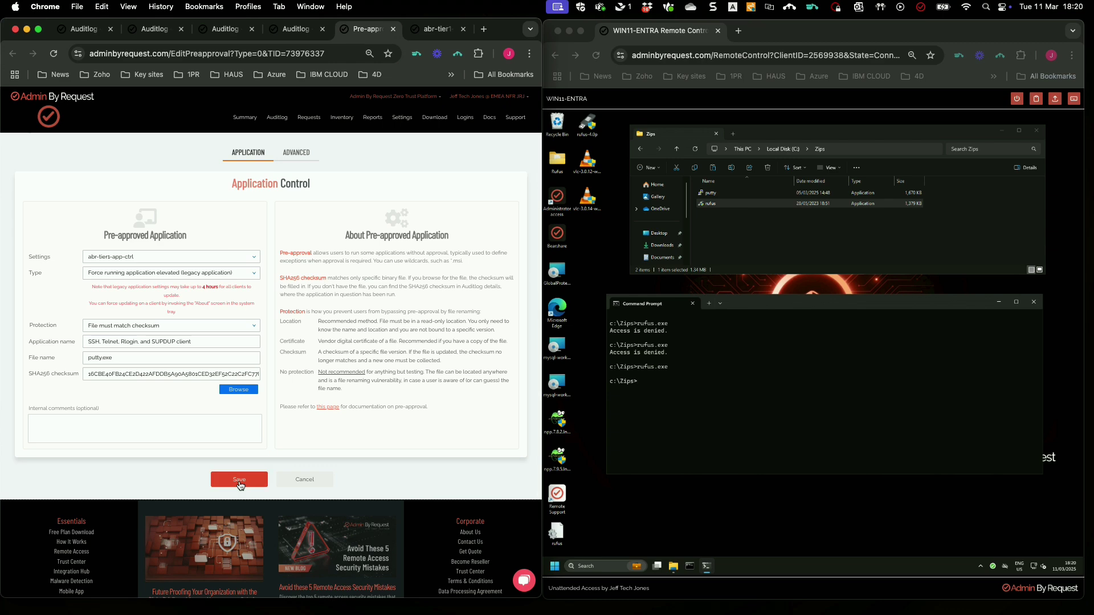
click(232, 485)
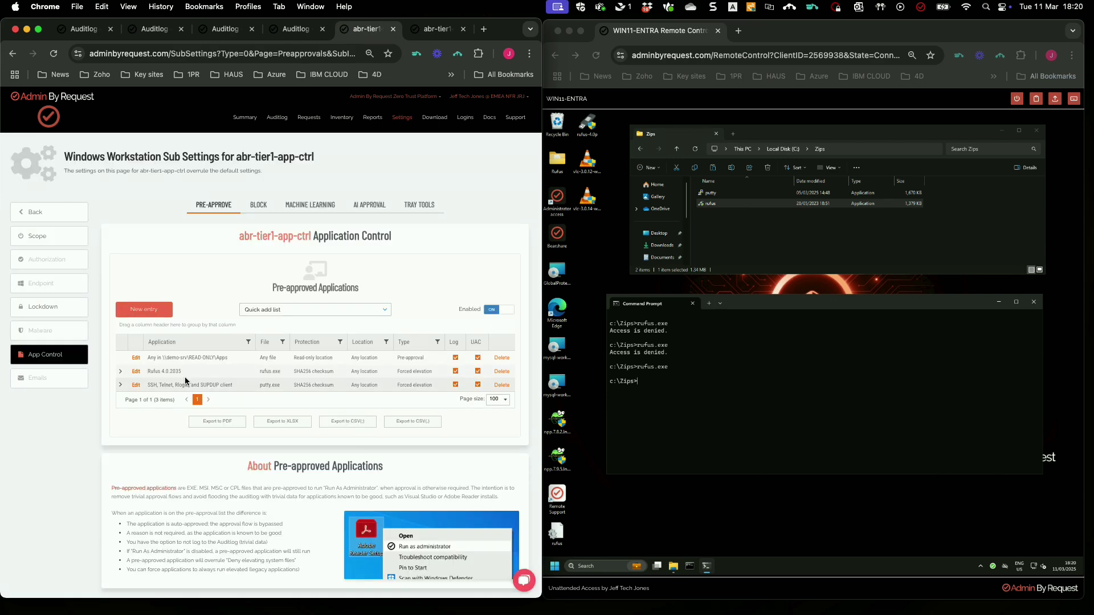
drag(176, 370, 155, 371)
drag(233, 386, 186, 386)
Invoke the Admin By Request client on the remote workstation, run putty.exe from its Command Prompt and allow it to make changes.
click(892, 480)
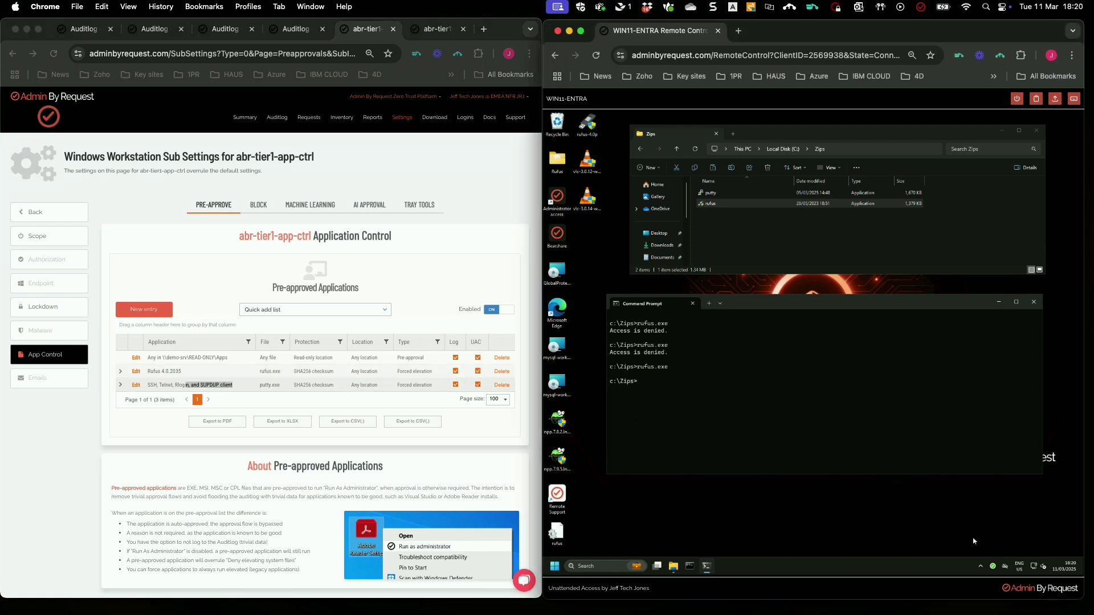
click(993, 567)
click(792, 420)
text(putty.exe)
key(Return)
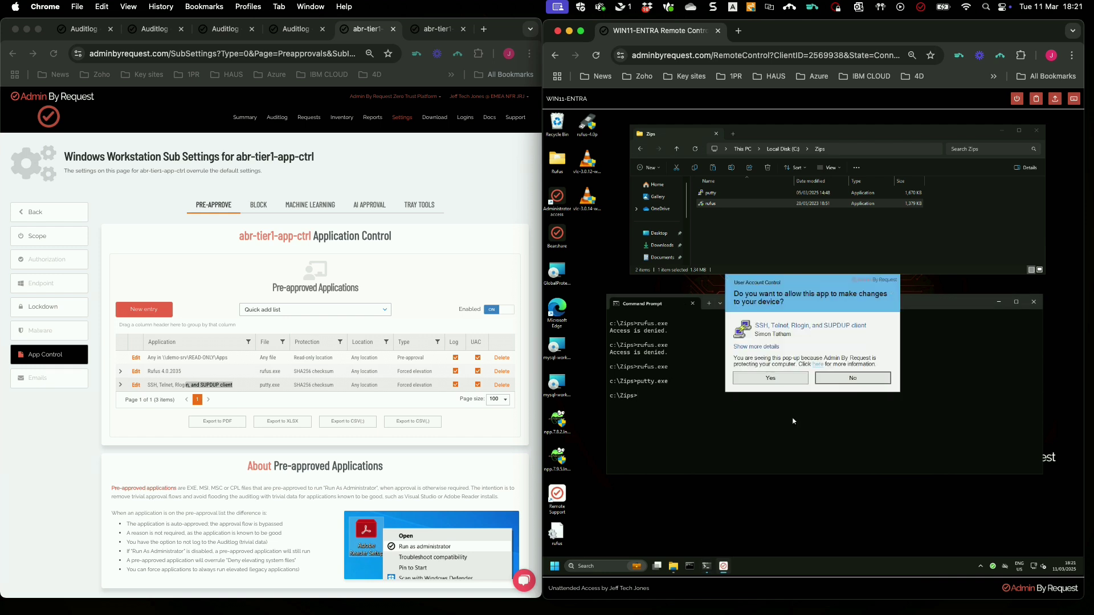
click(781, 379)
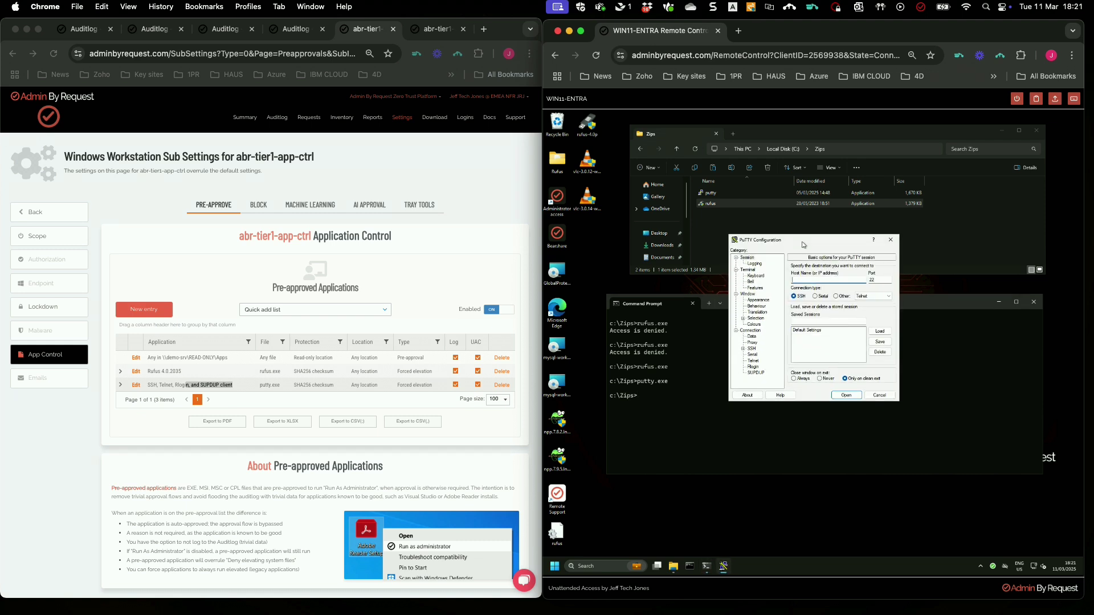
Check the elevation of the putty.exe process in the remote Task Manager, then close Task Manager and PuTTY.
right_click(779, 568)
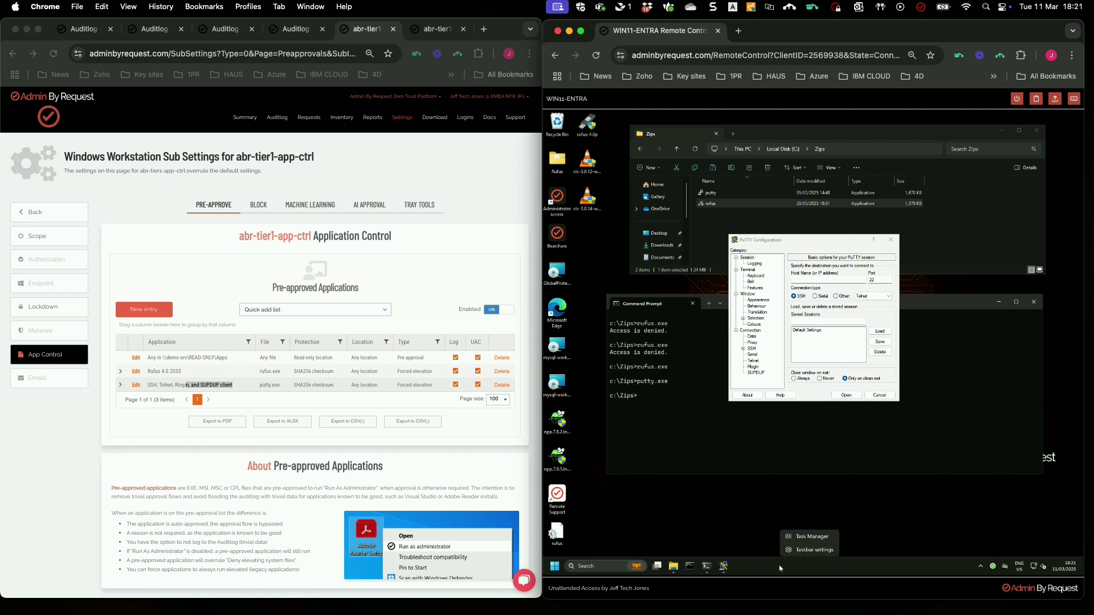
click(802, 537)
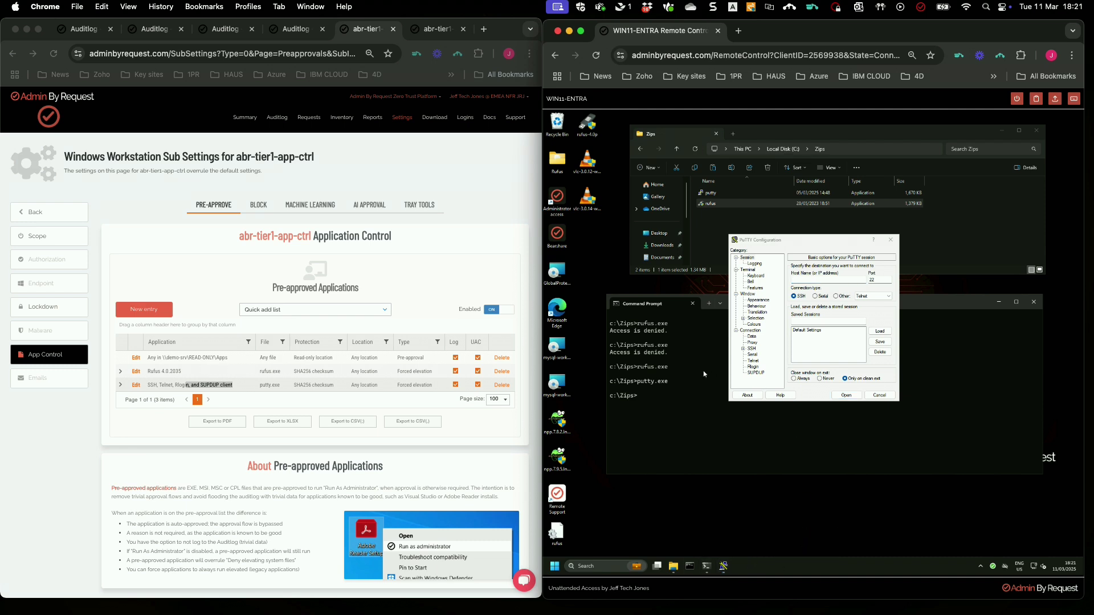
click(585, 261)
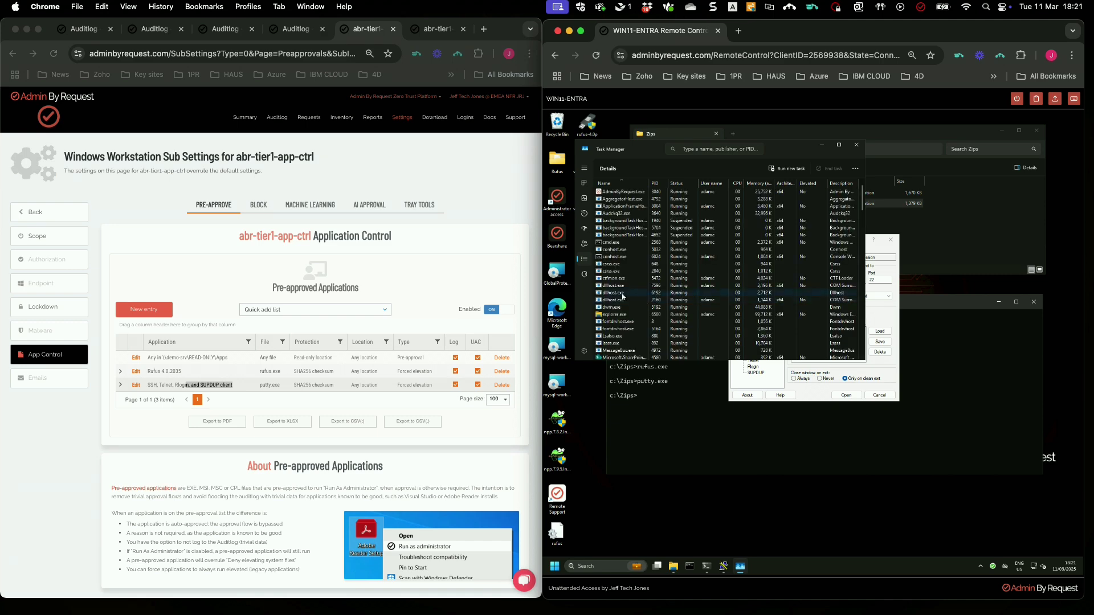
scroll(623, 297, down, 4)
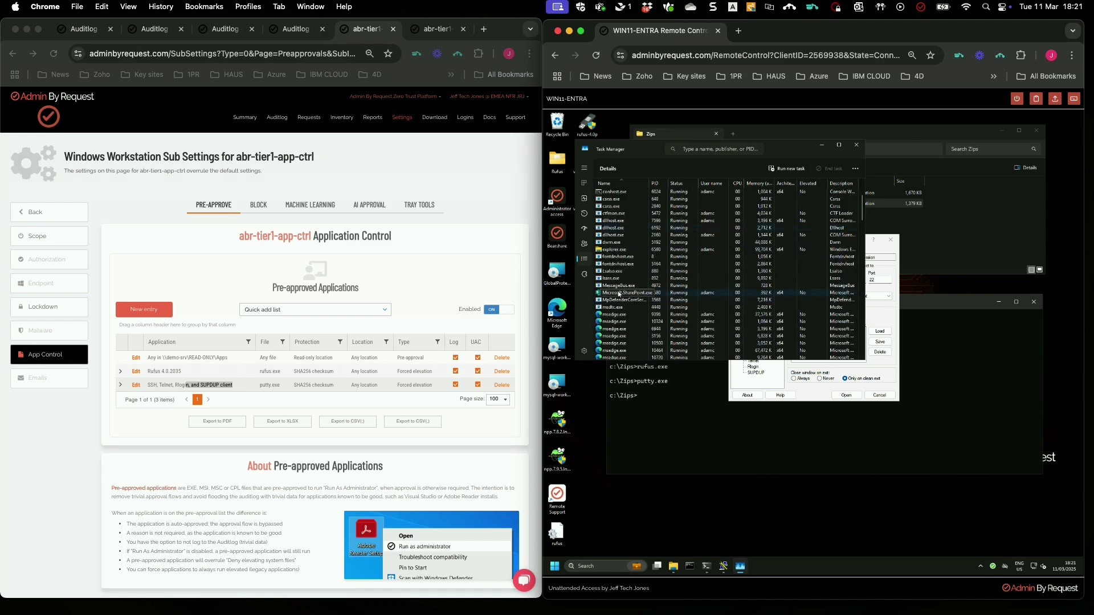
scroll(619, 295, down, 6)
click(650, 279)
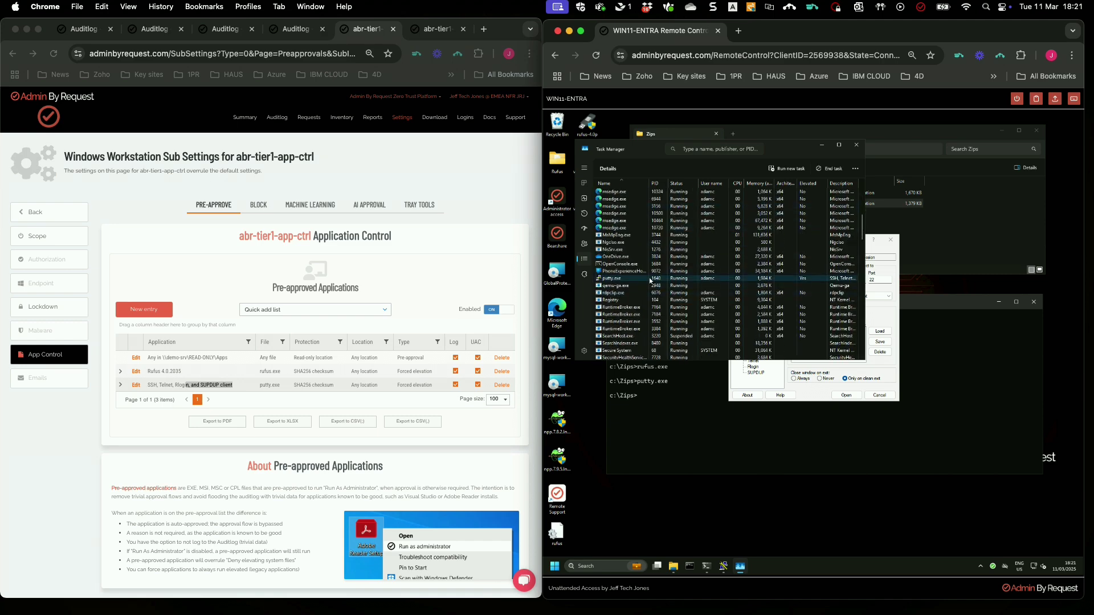
click(856, 145)
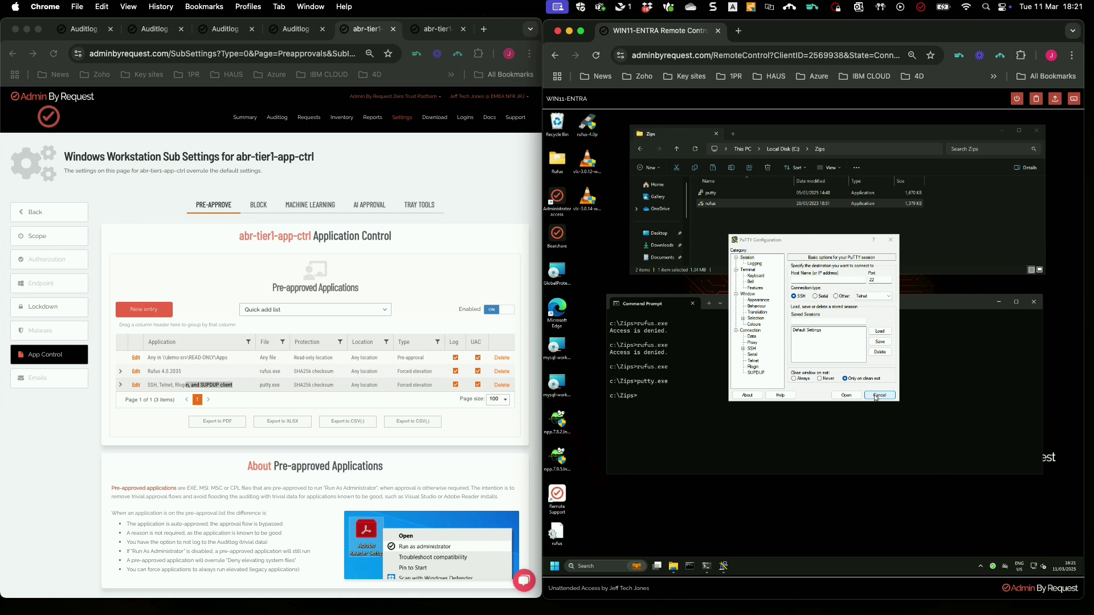
click(877, 395)
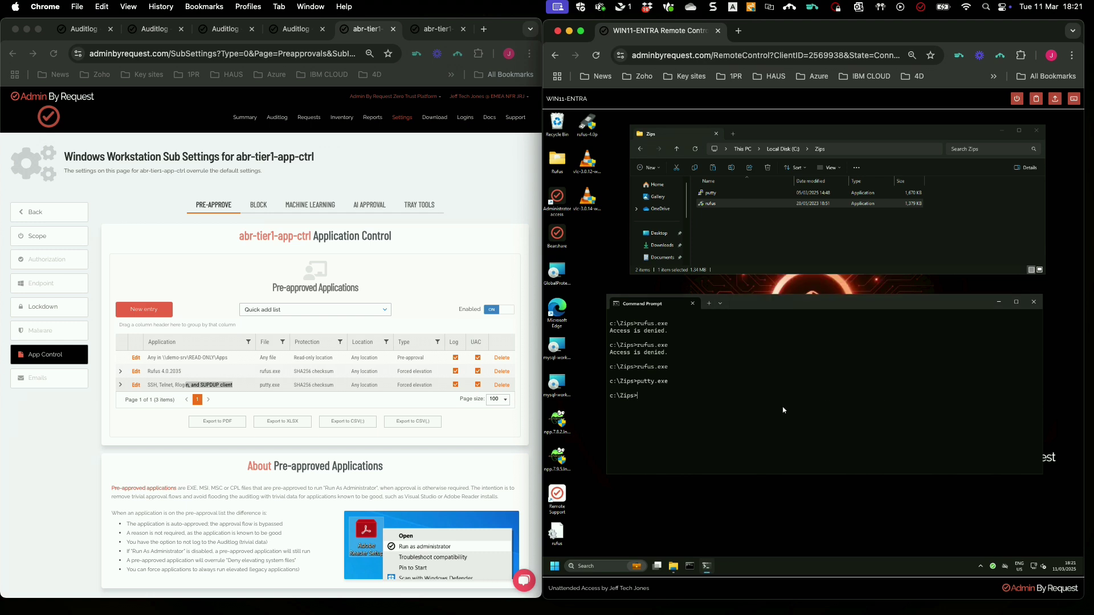
Run putty.exe again from the remote Command Prompt and refuse to let it make changes to the device.
key(Up)
key(Return)
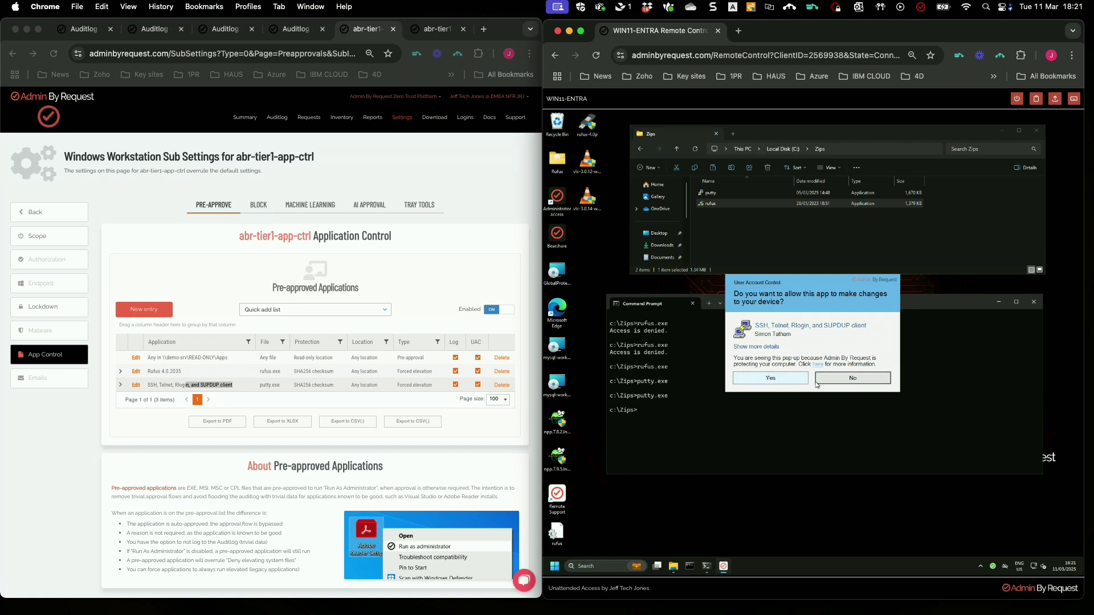
click(847, 378)
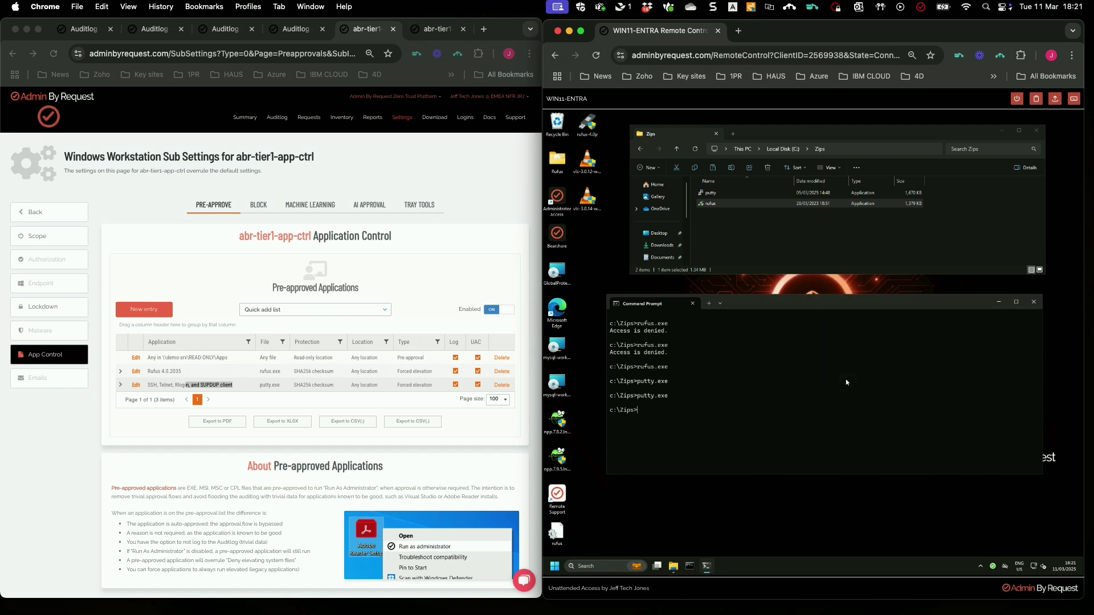
Turn off user confirmation in the advanced settings of the putty.exe pre-approval in the portal and save the entry.
click(148, 417)
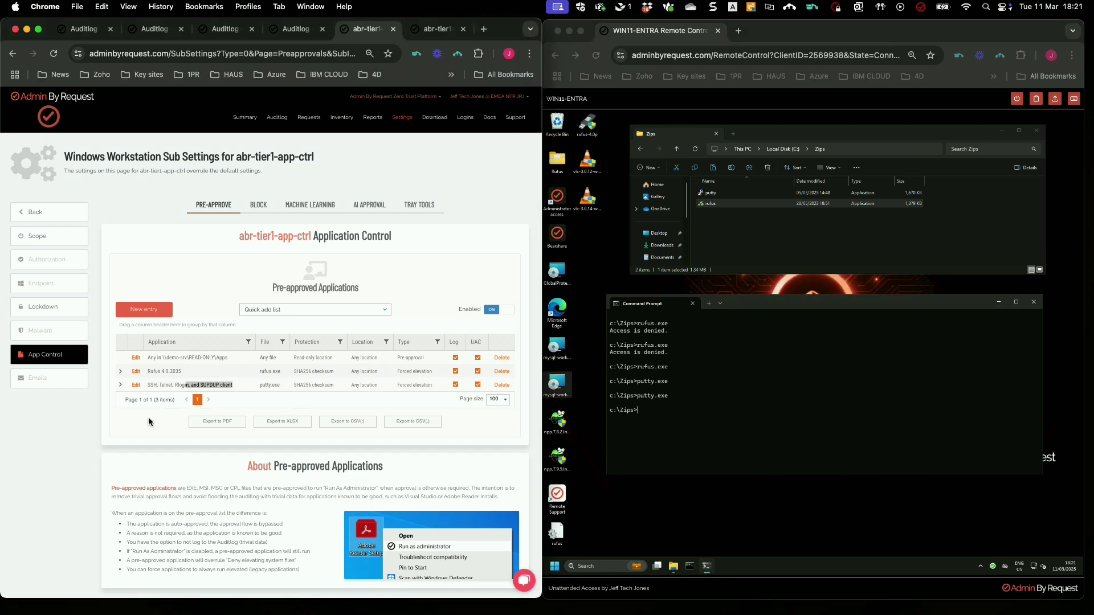
click(136, 385)
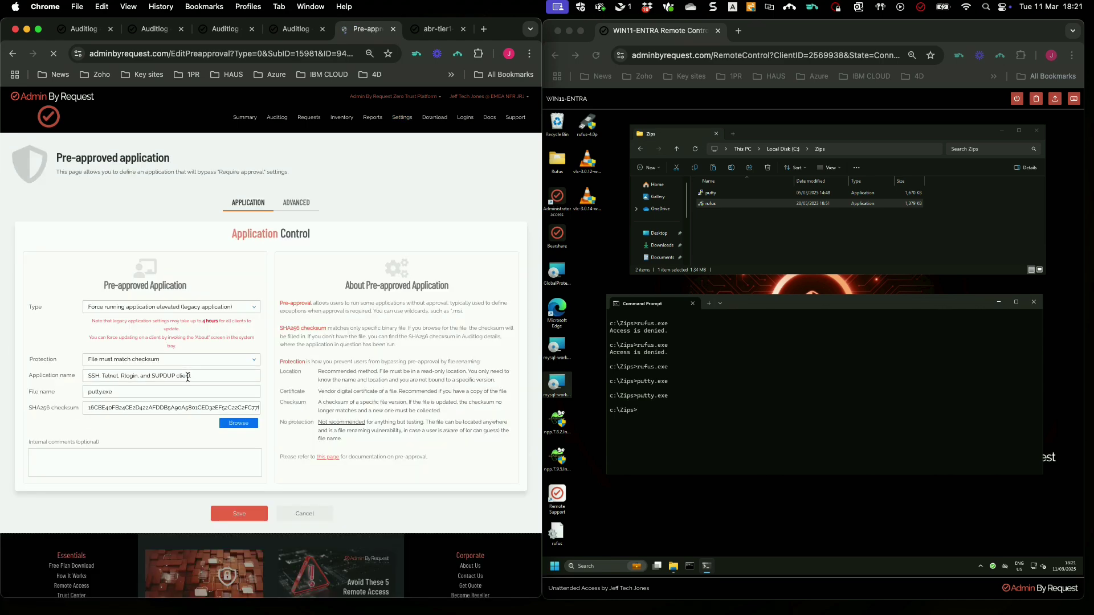
click(297, 205)
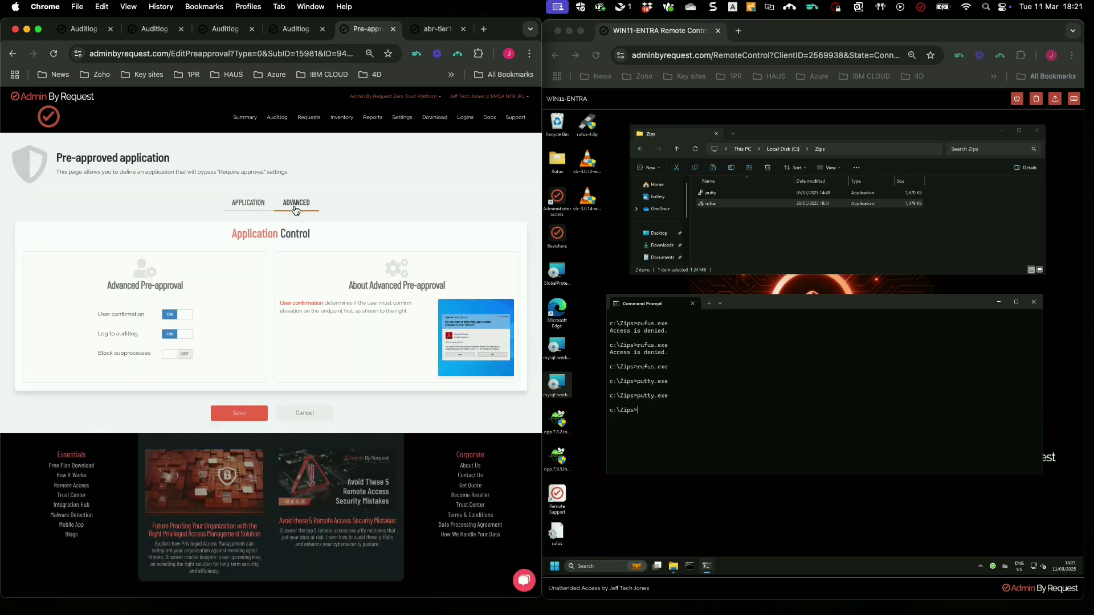
click(181, 317)
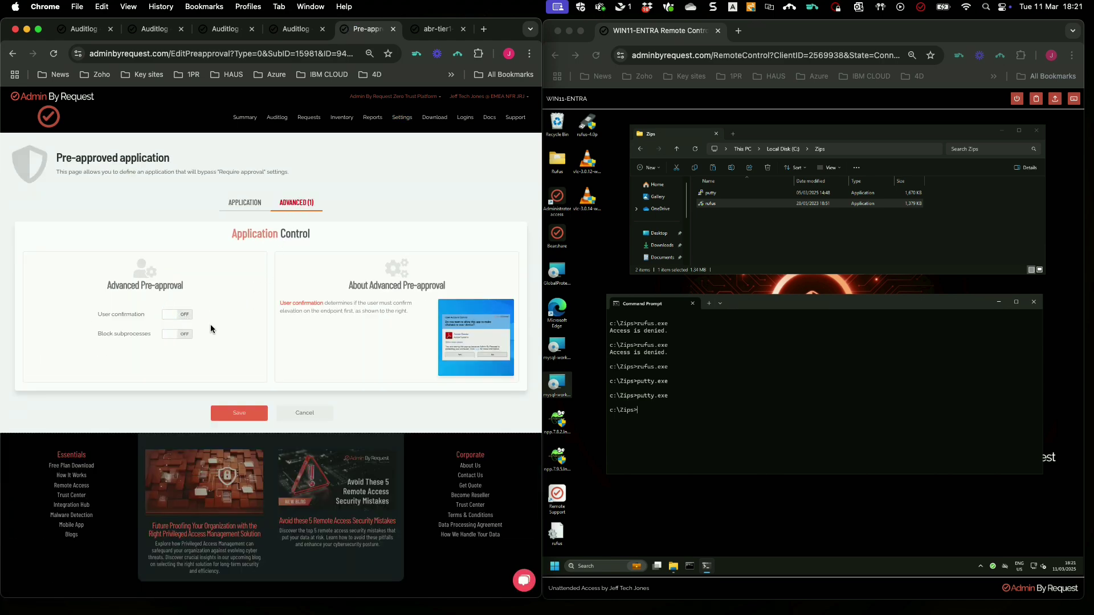
click(238, 418)
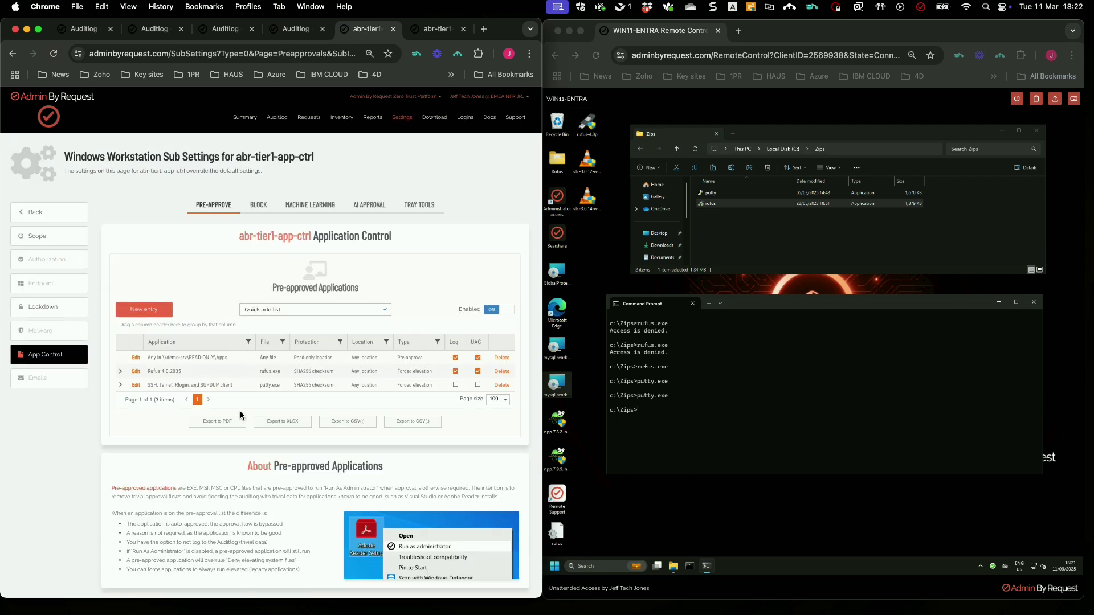
Invoke the Admin By Request client on the remote workstation, rerun putty.exe from the Command Prompt, and close the PuTTY configuration window.
click(909, 539)
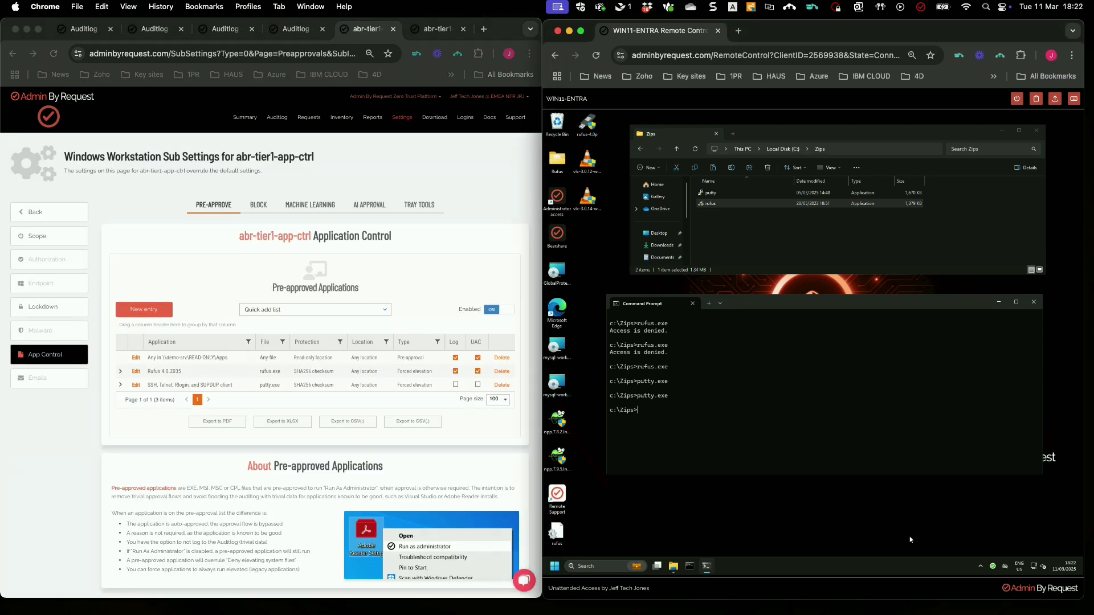
click(992, 567)
click(797, 446)
key(Up)
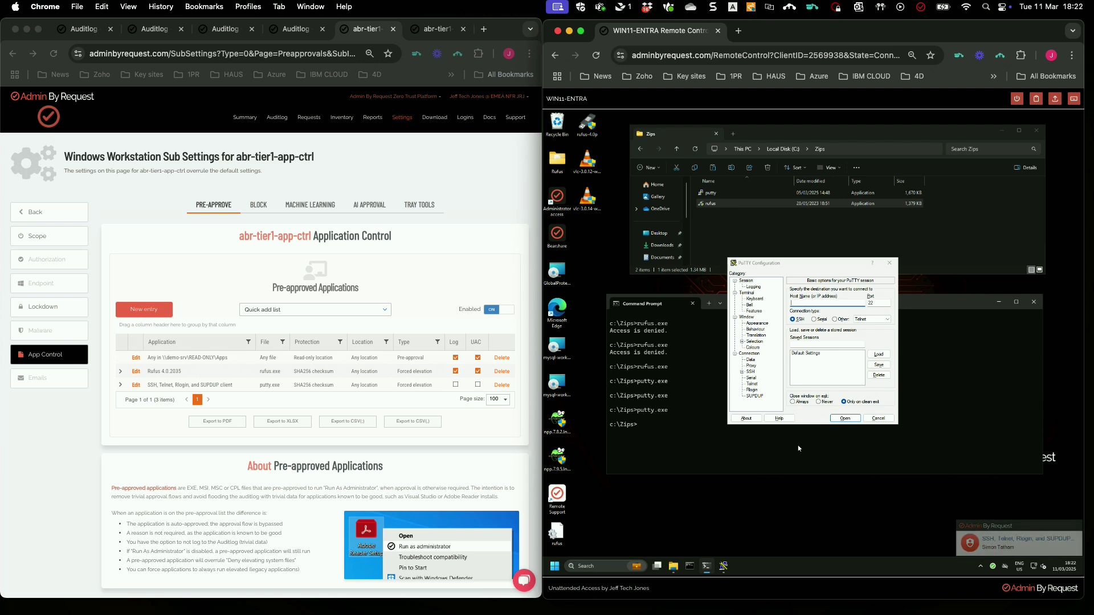
click(798, 445)
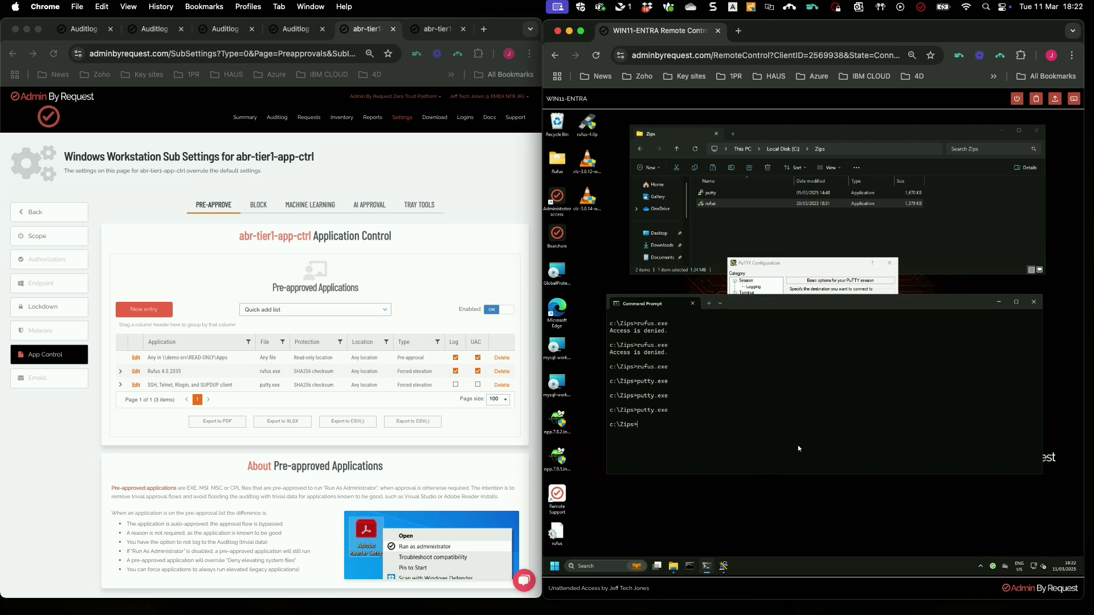
click(819, 266)
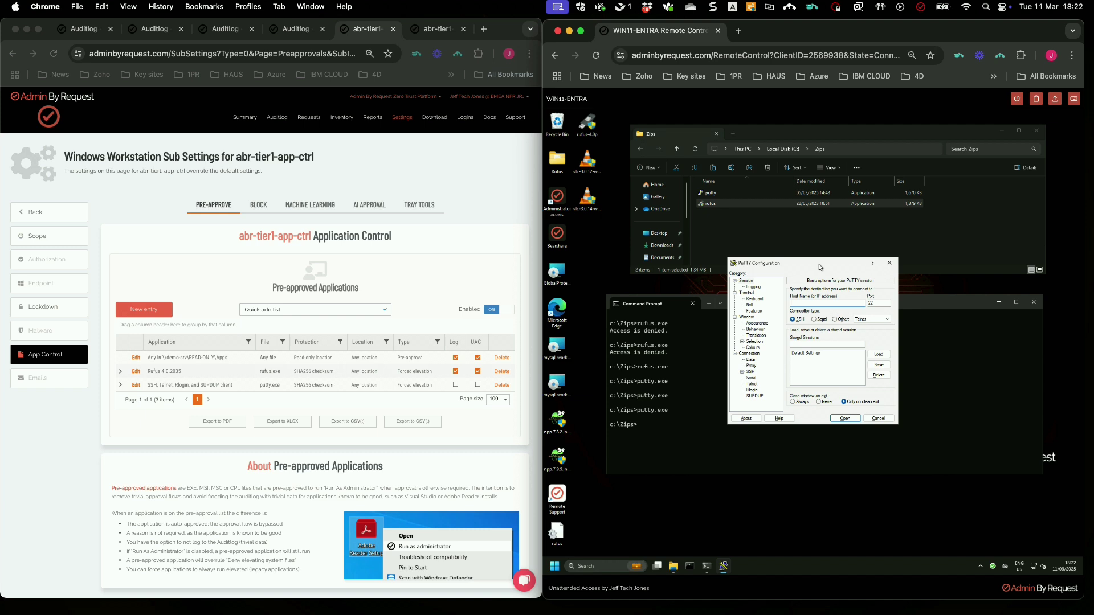
click(879, 419)
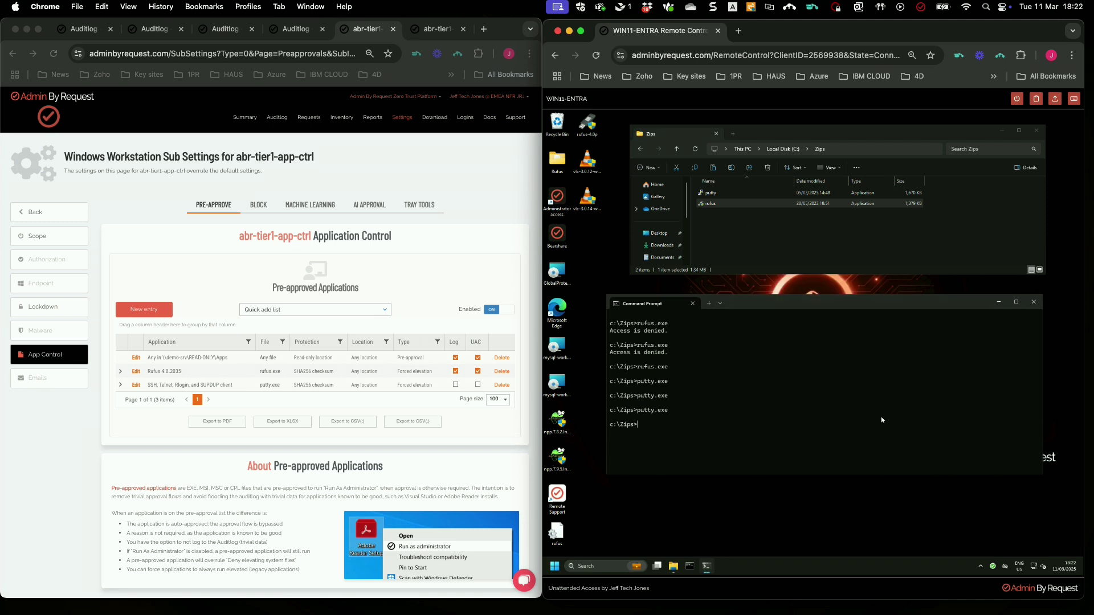